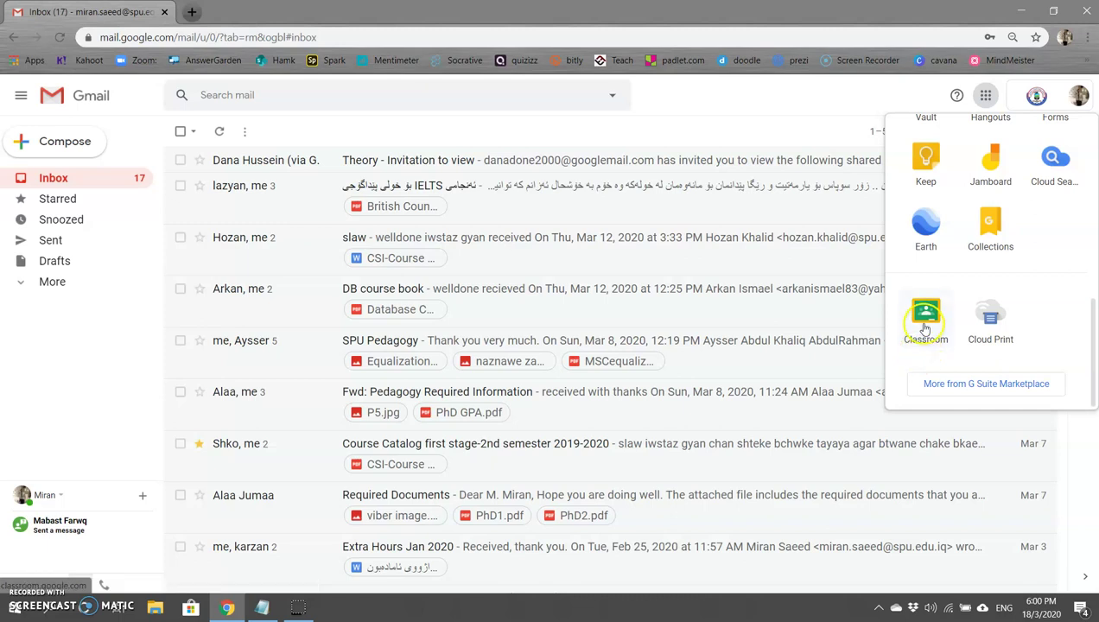
Open Google Classroom from Gmail and create a class named Computer Network.
click(925, 315)
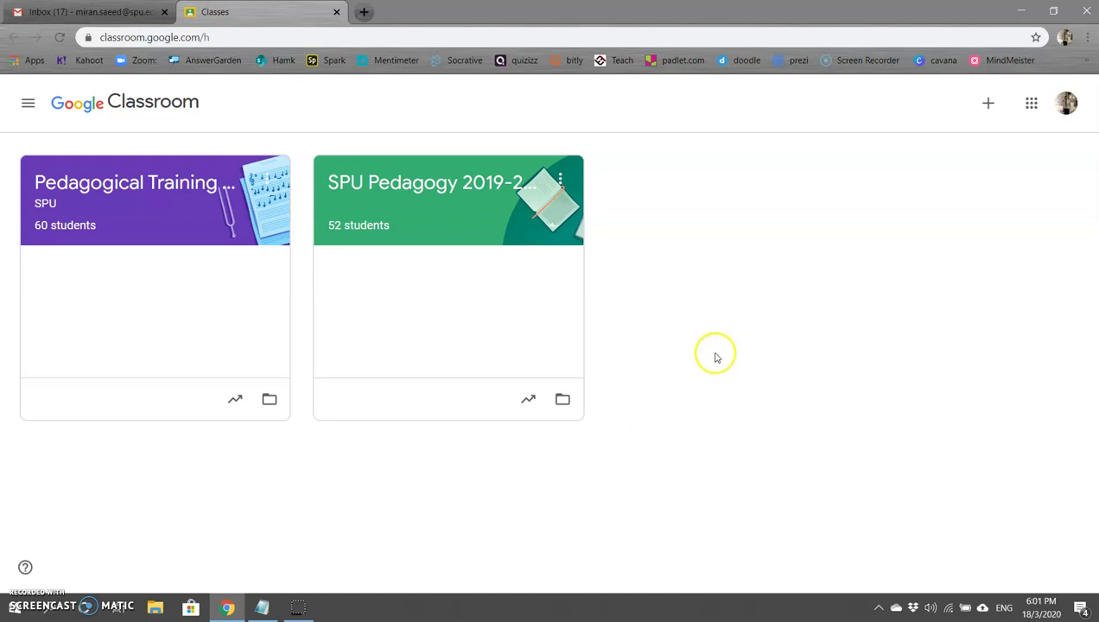
click(985, 105)
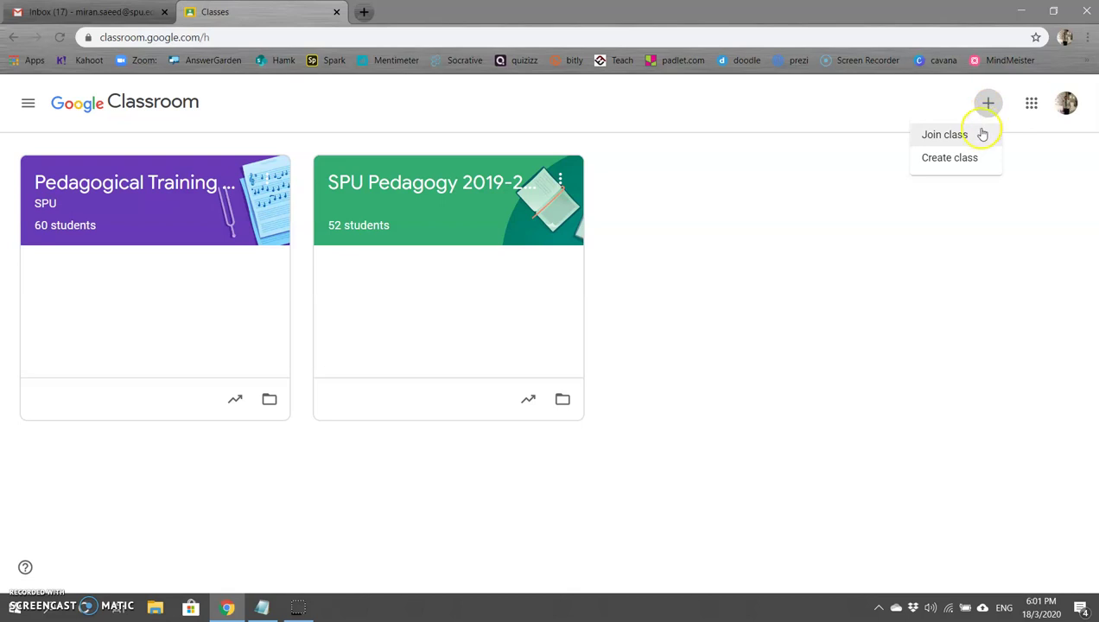
click(934, 161)
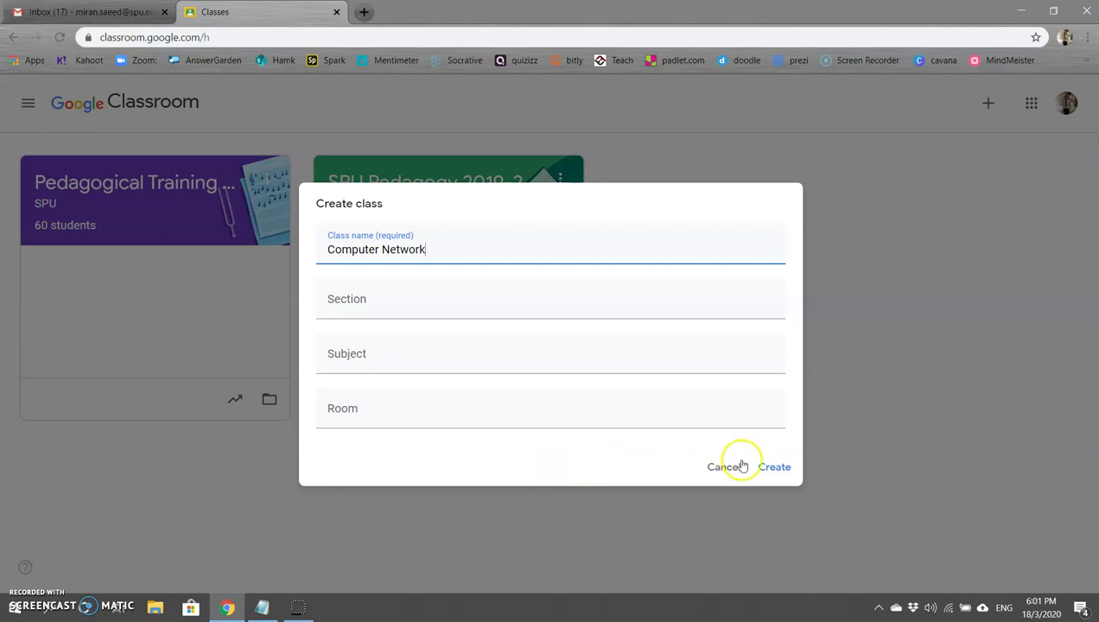
click(768, 467)
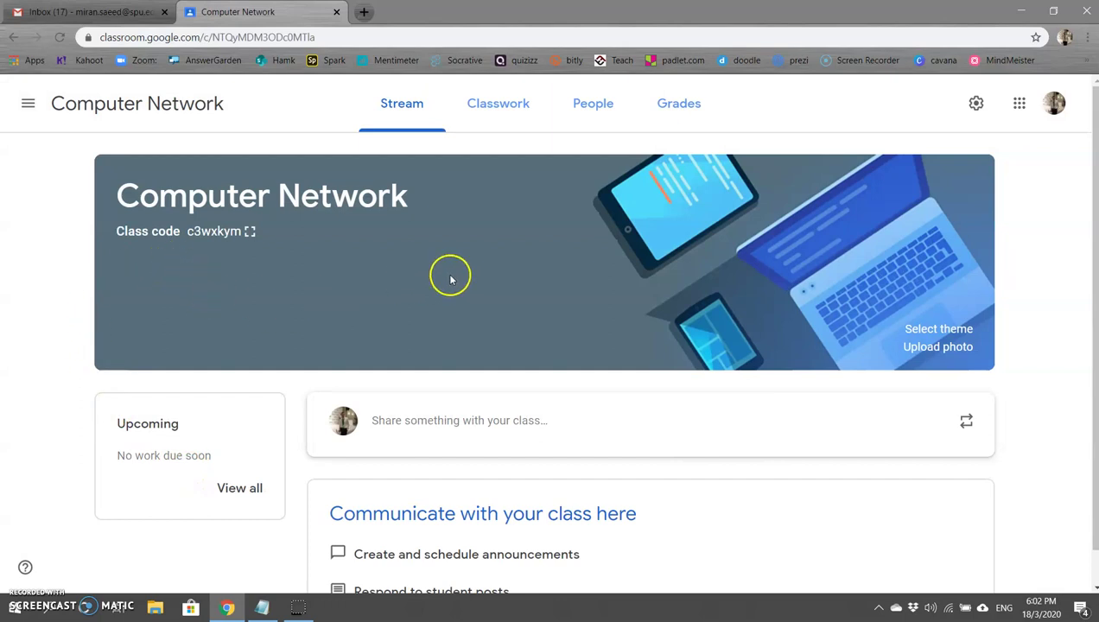
Copy the class code from the Computer Network people page into the open Notepad document, above the account details.
scroll(445, 311, down, 1)
scroll(434, 329, up, 1)
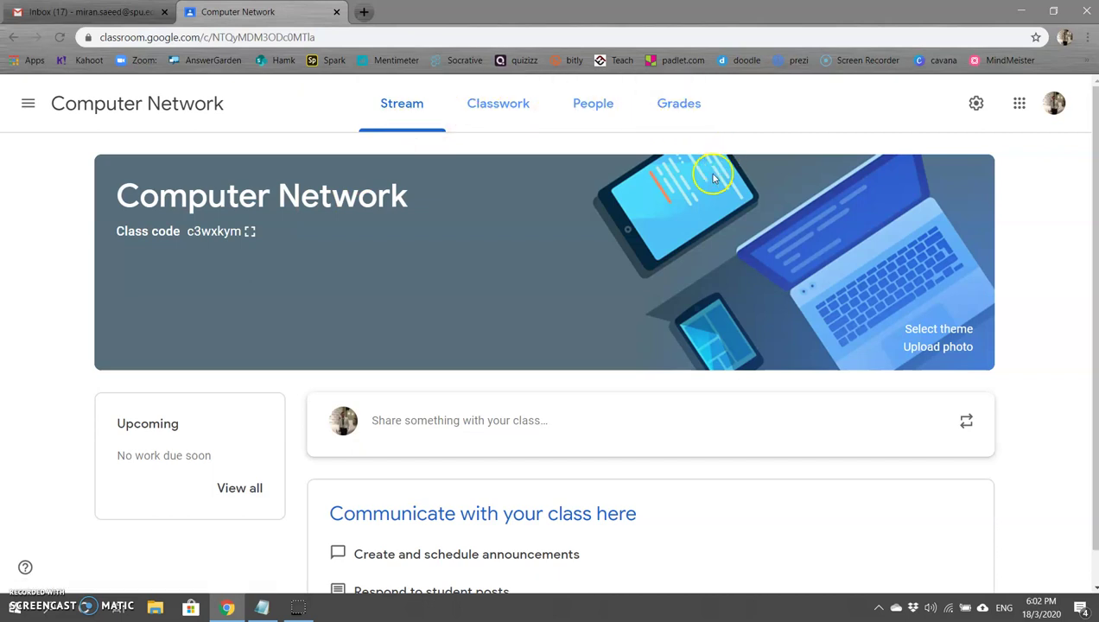
click(592, 114)
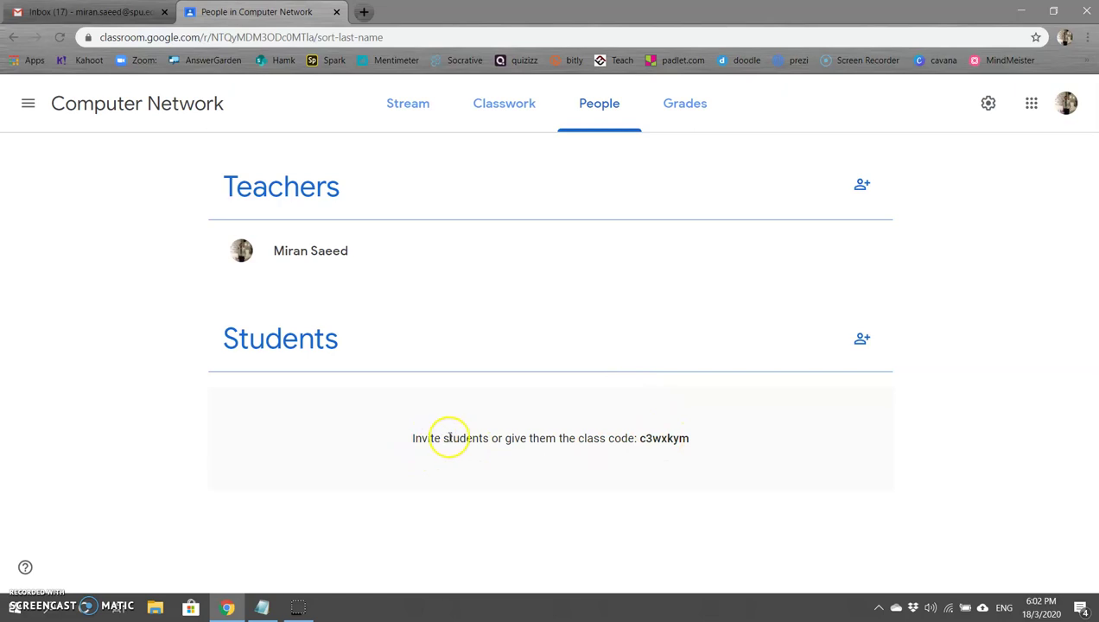
double_click(662, 439)
key(ctrl+c)
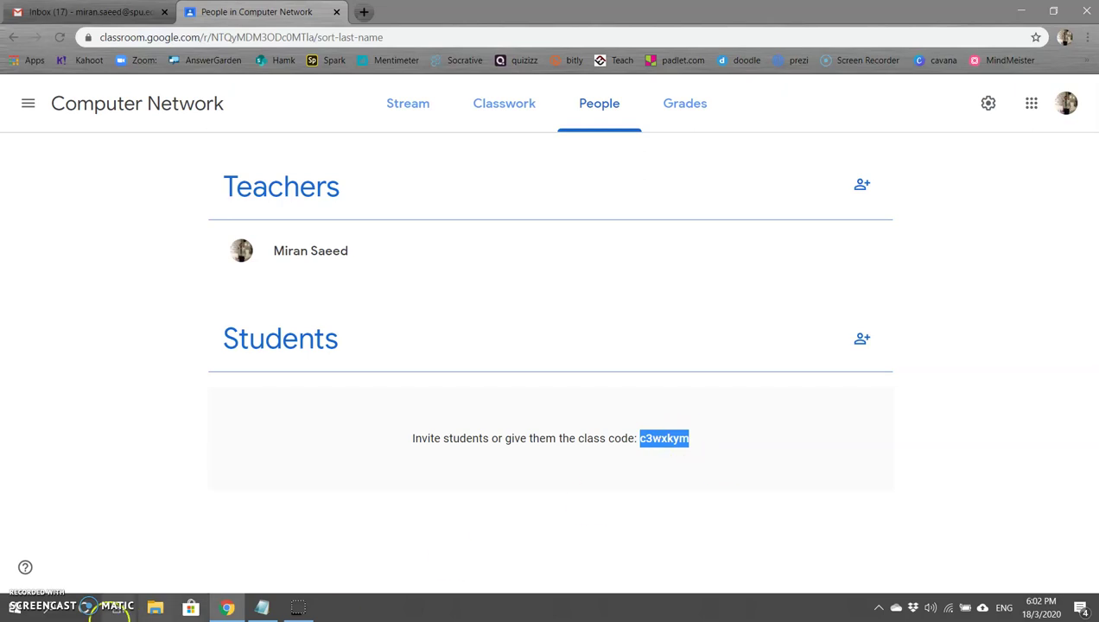
click(263, 604)
click(272, 202)
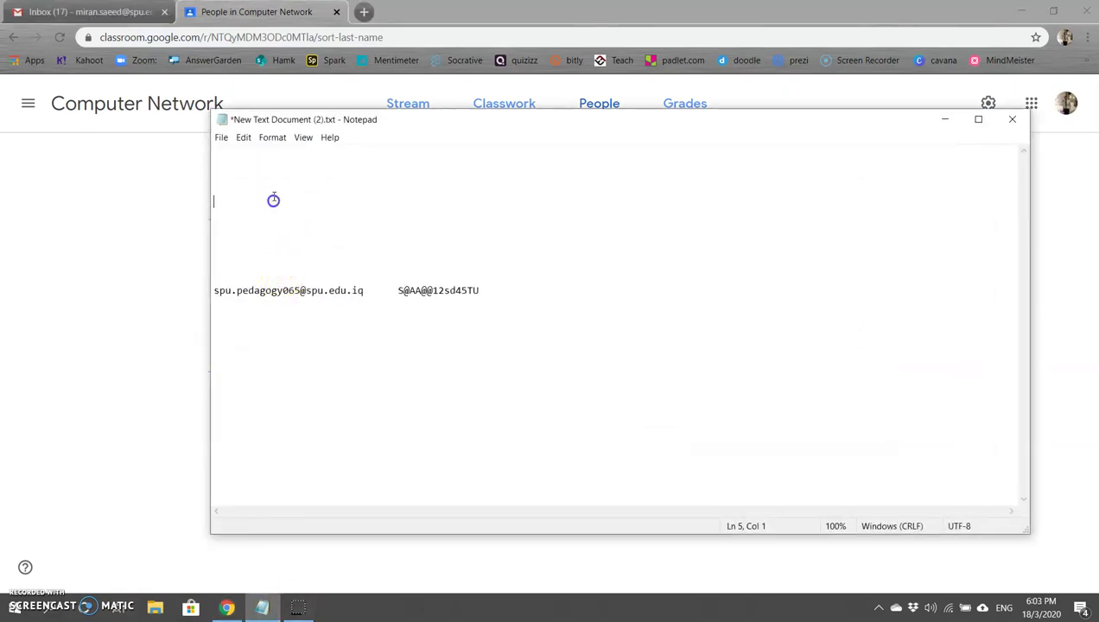
key(ctrl+v)
click(132, 332)
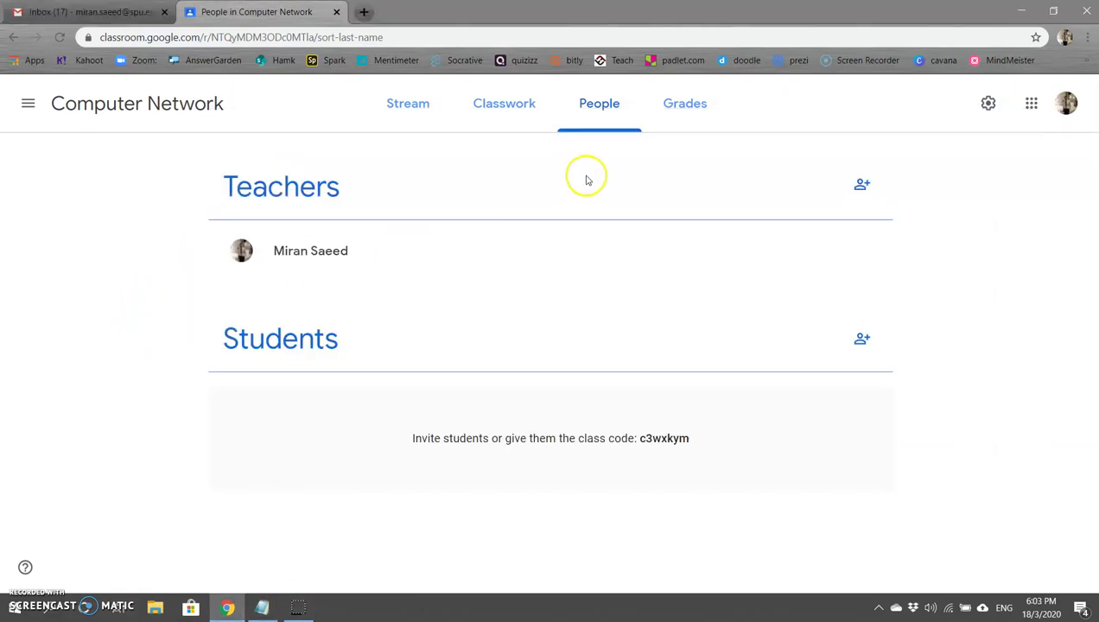
Invite a student to the Computer Network class using the student e-mail address stored in the Notepad document.
click(861, 341)
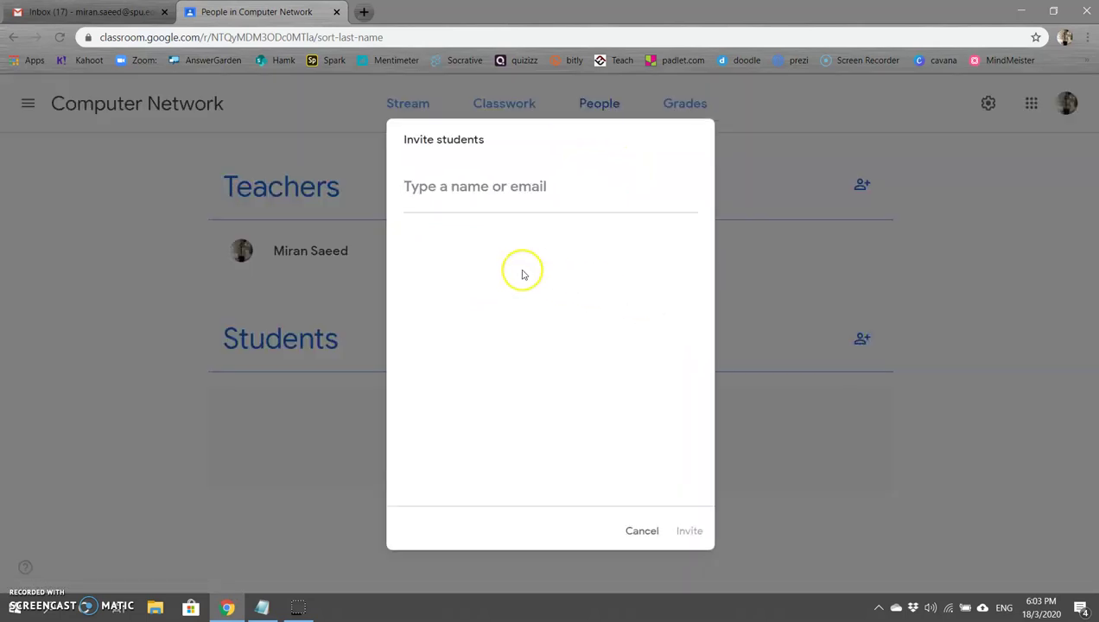
click(263, 608)
drag(363, 291, 345, 301)
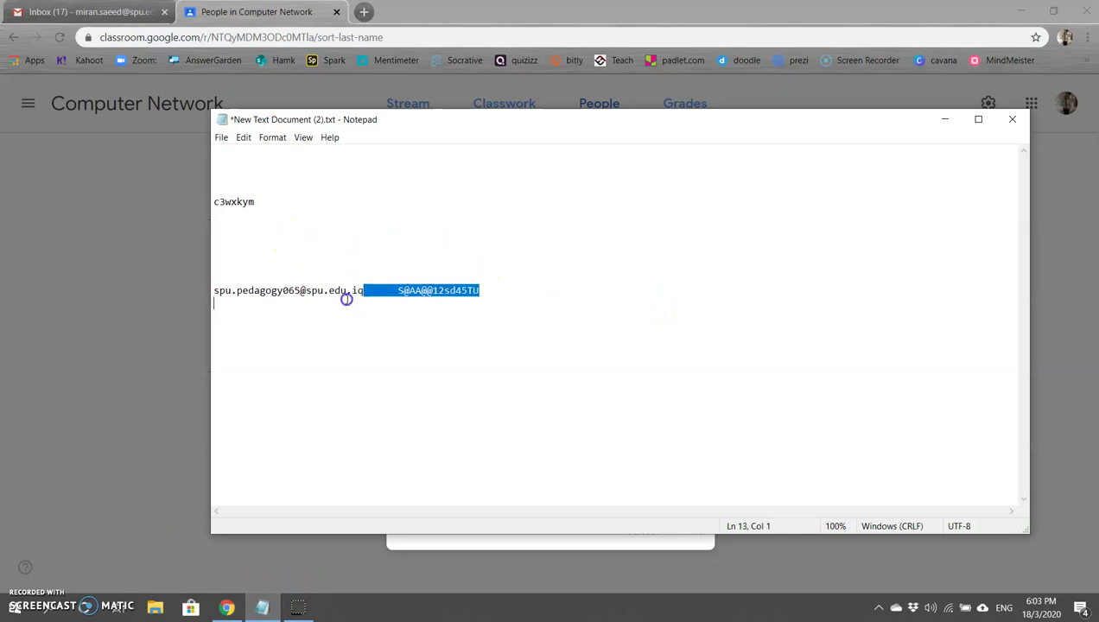
drag(268, 300, 220, 281)
key(ctrl+c)
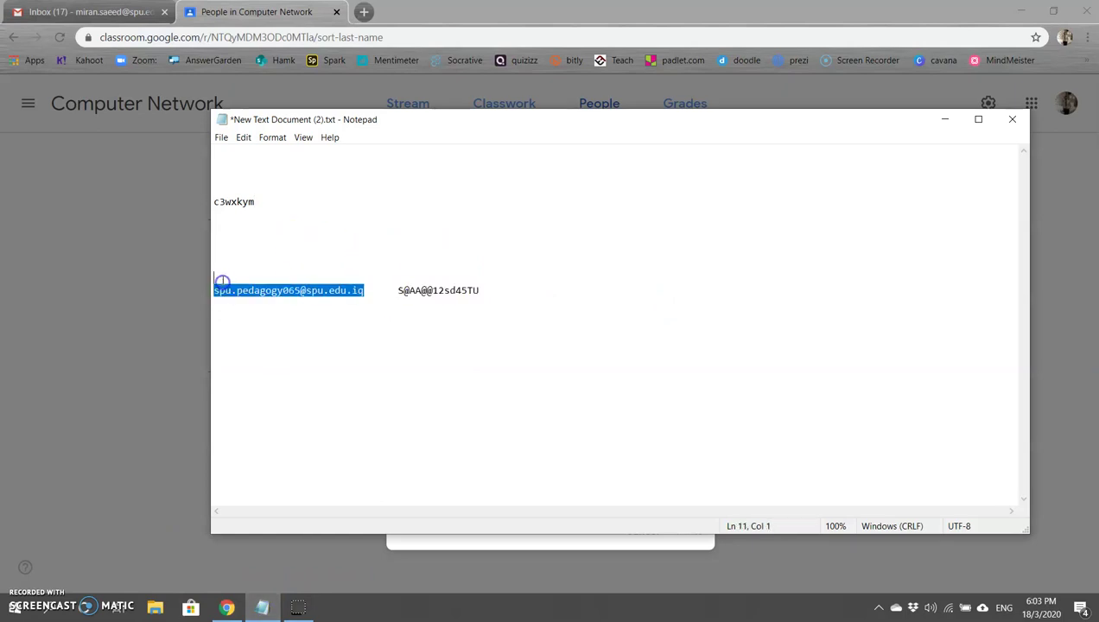
click(126, 361)
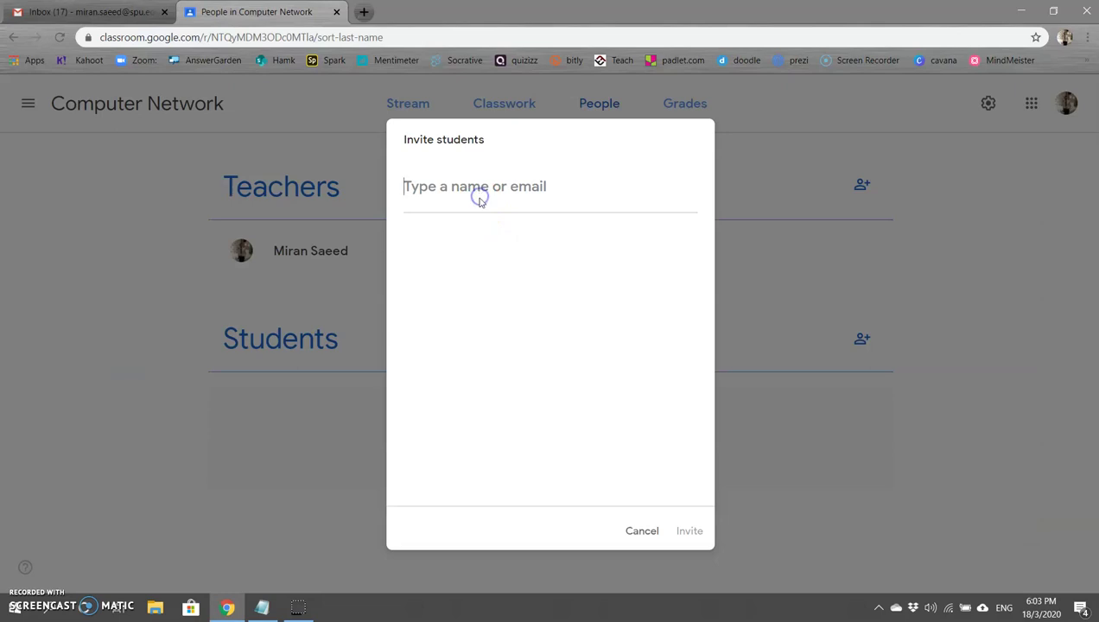
key(ctrl+v)
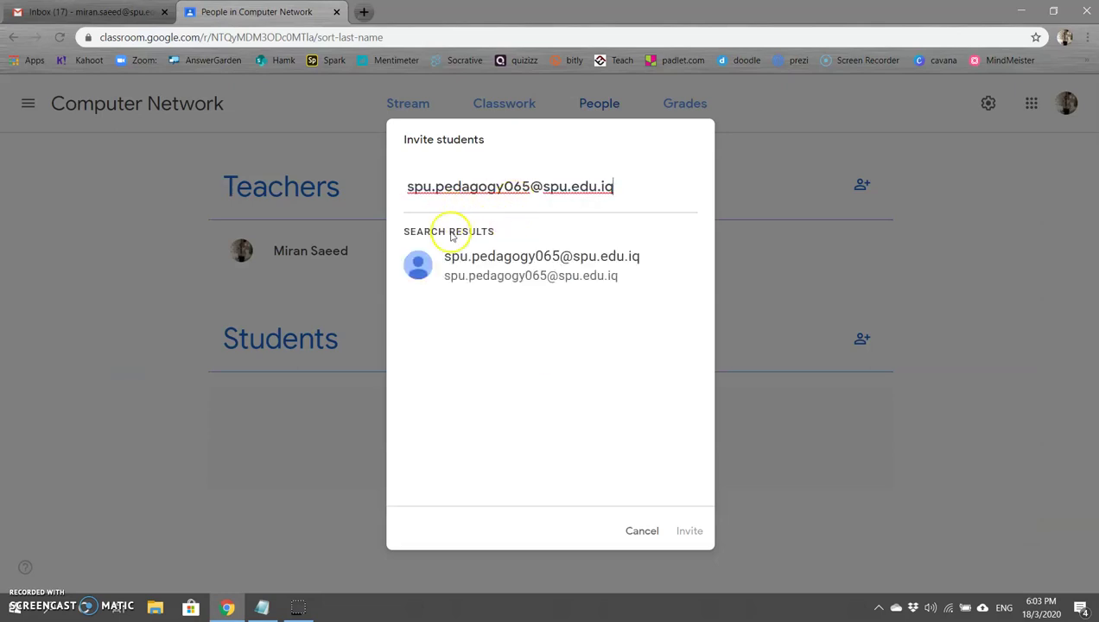
click(496, 277)
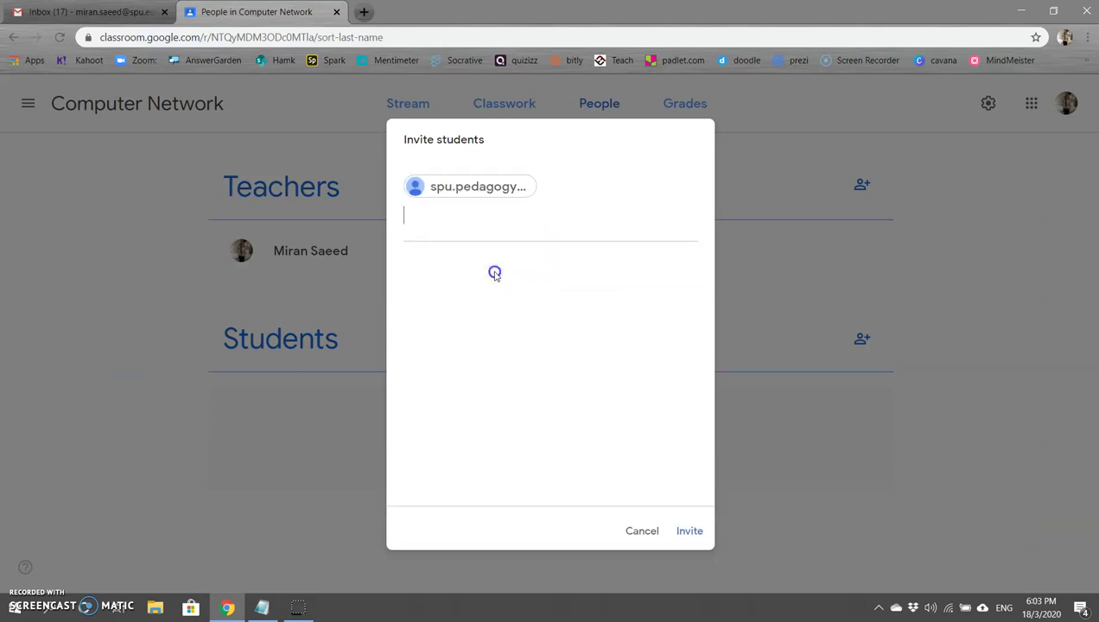
click(688, 529)
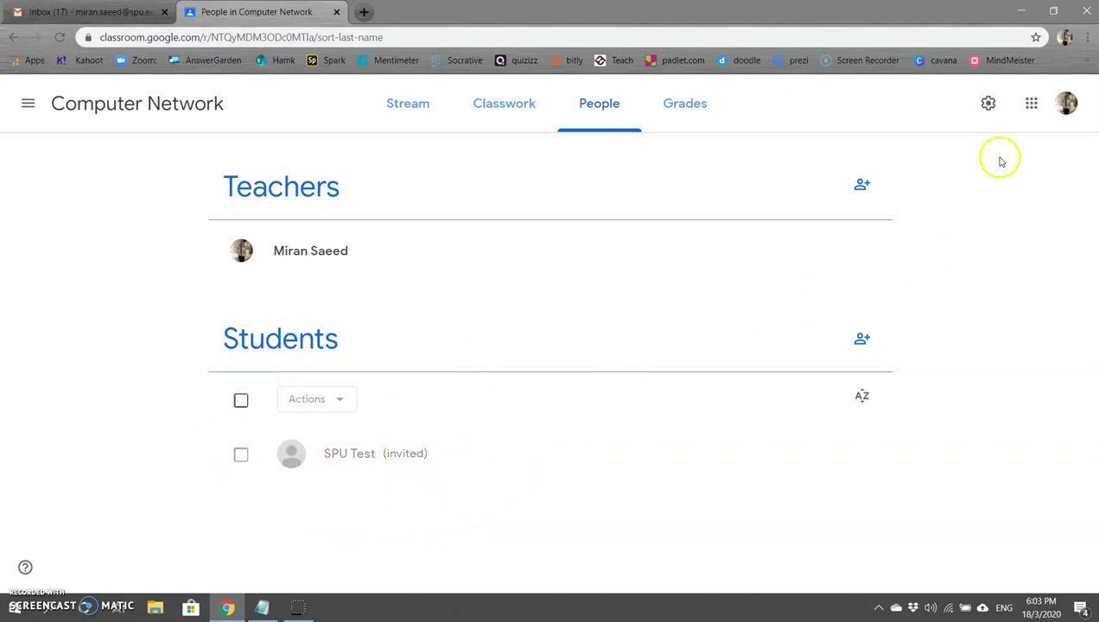
Sign out of the teacher's Google account.
click(1031, 106)
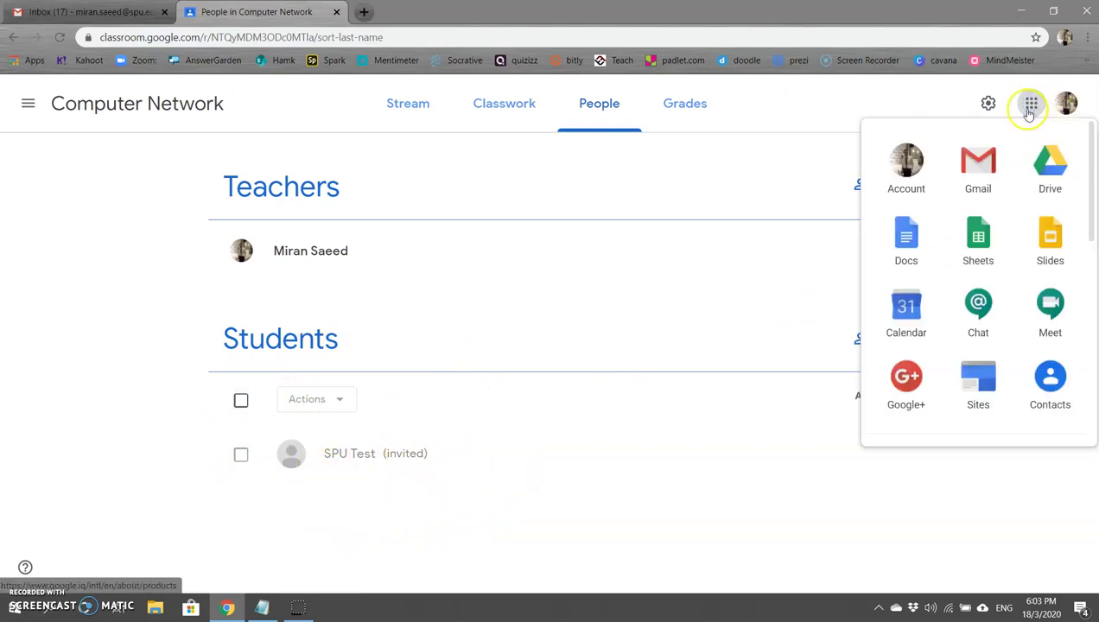
click(1066, 104)
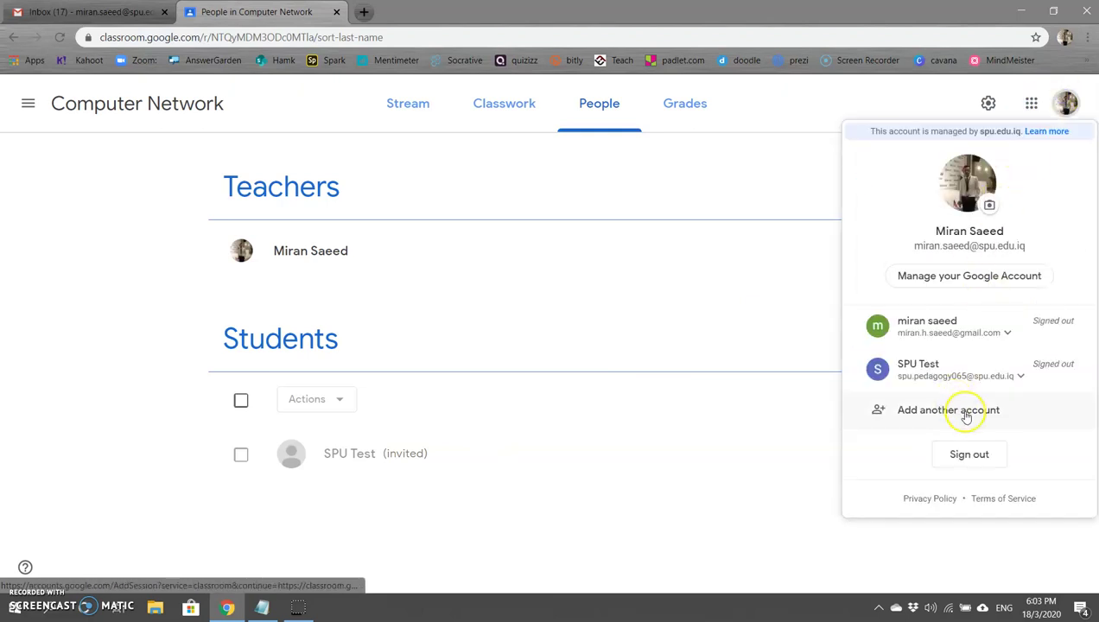
click(971, 454)
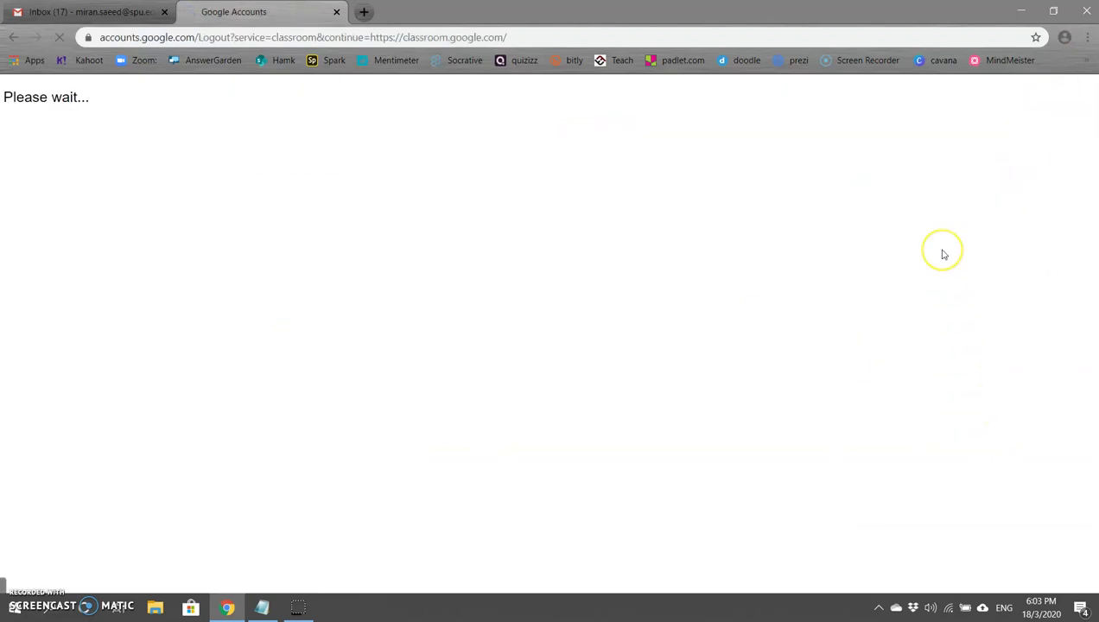
Sign in to Classroom with the SPU Test student account, entering the account password copied from Notepad.
click(570, 372)
click(262, 607)
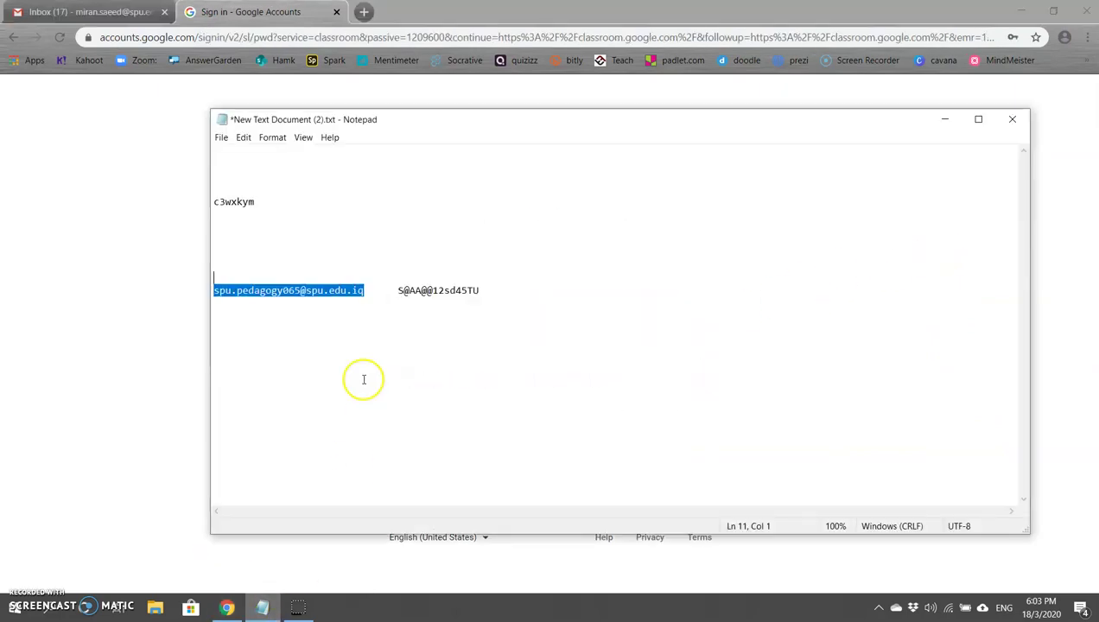
double_click(439, 292)
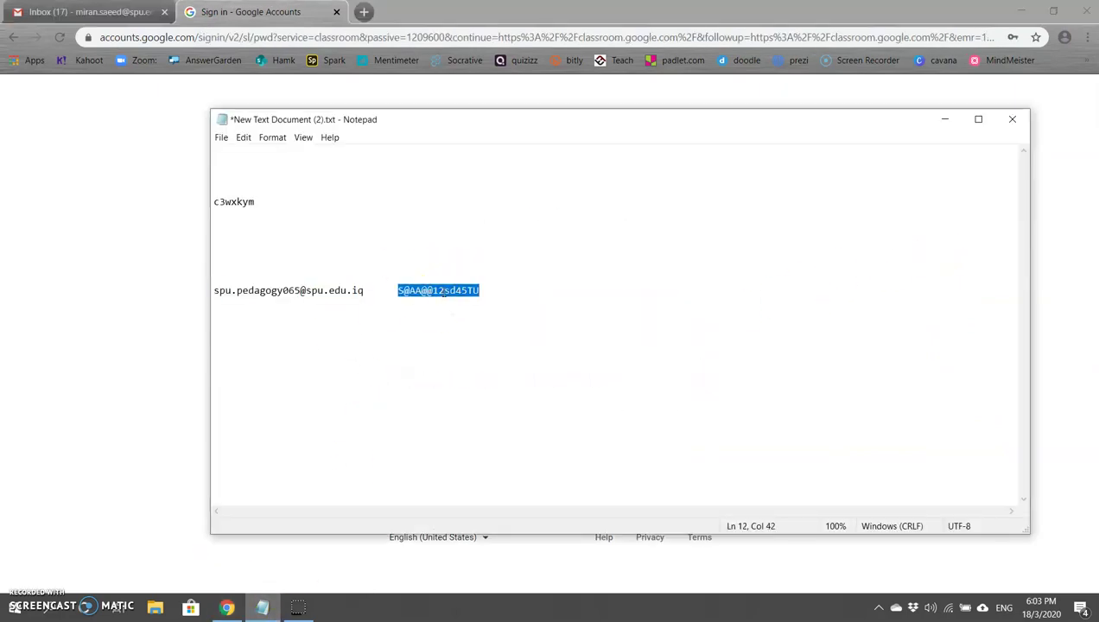
key(alt+Tab)
double_click(496, 320)
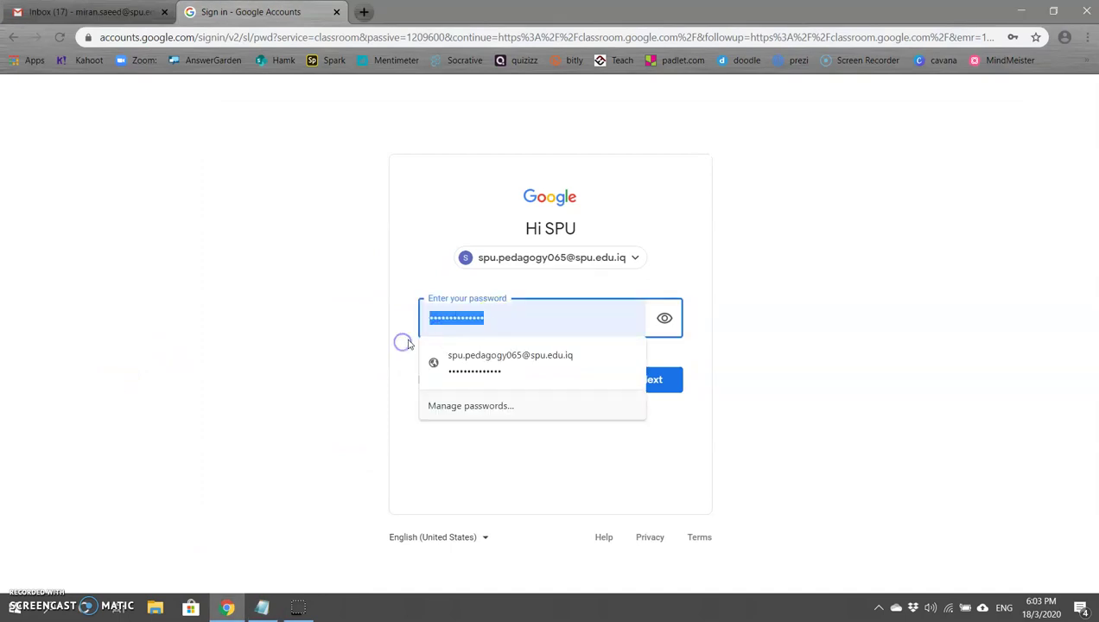
key(ctrl+v)
click(644, 379)
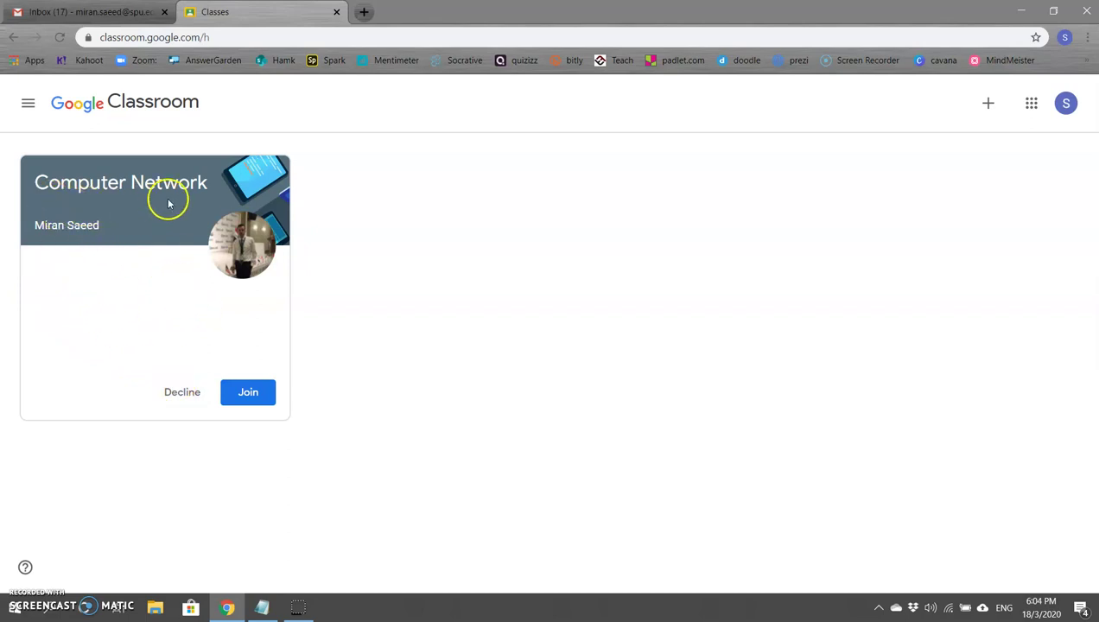
Open the Computer Network class invitation in the student's Gmail inbox and dismiss the desktop notifications prompt.
click(118, 240)
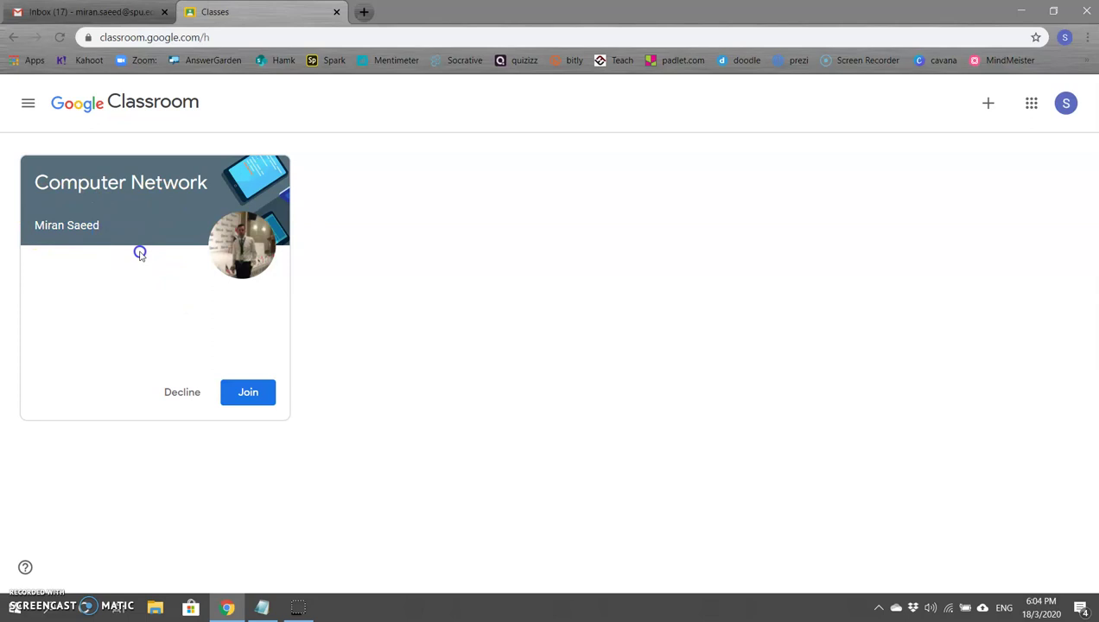
click(1031, 107)
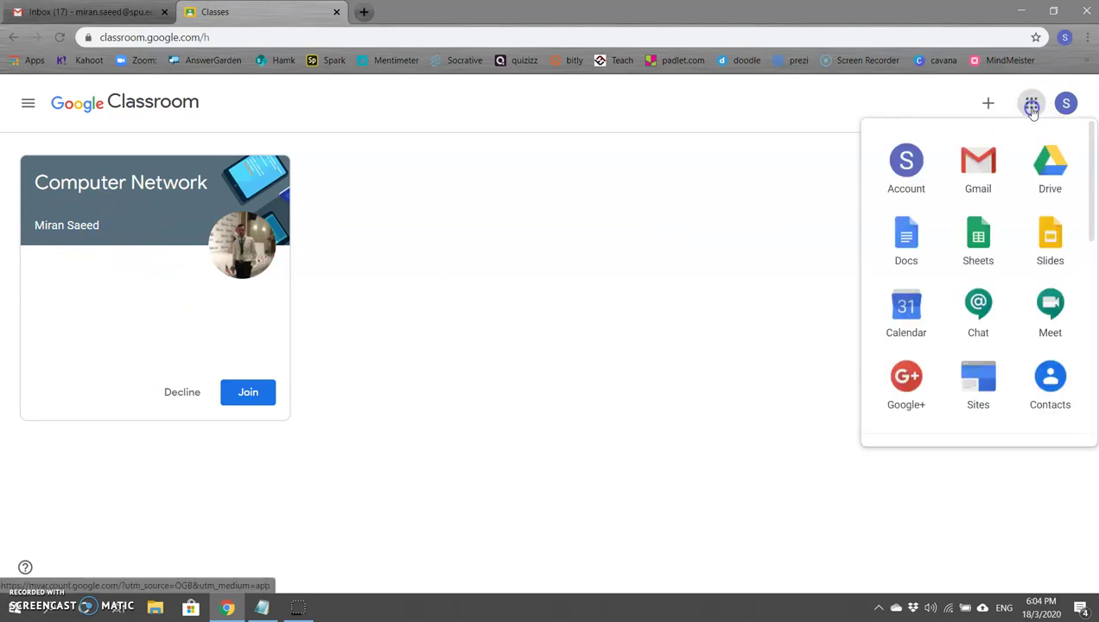
click(985, 169)
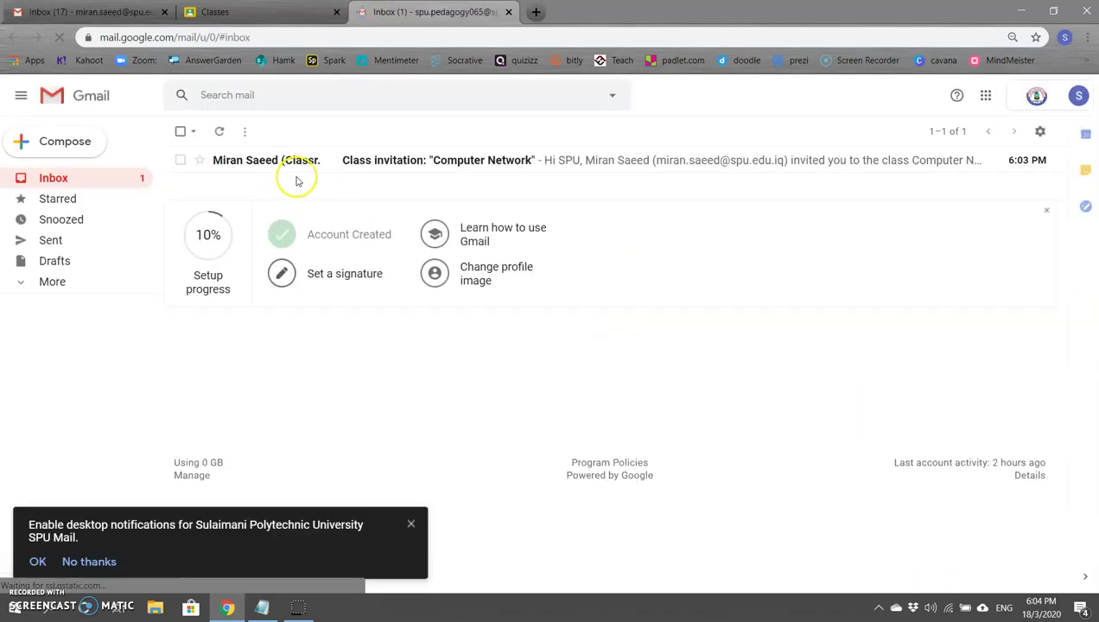
click(300, 162)
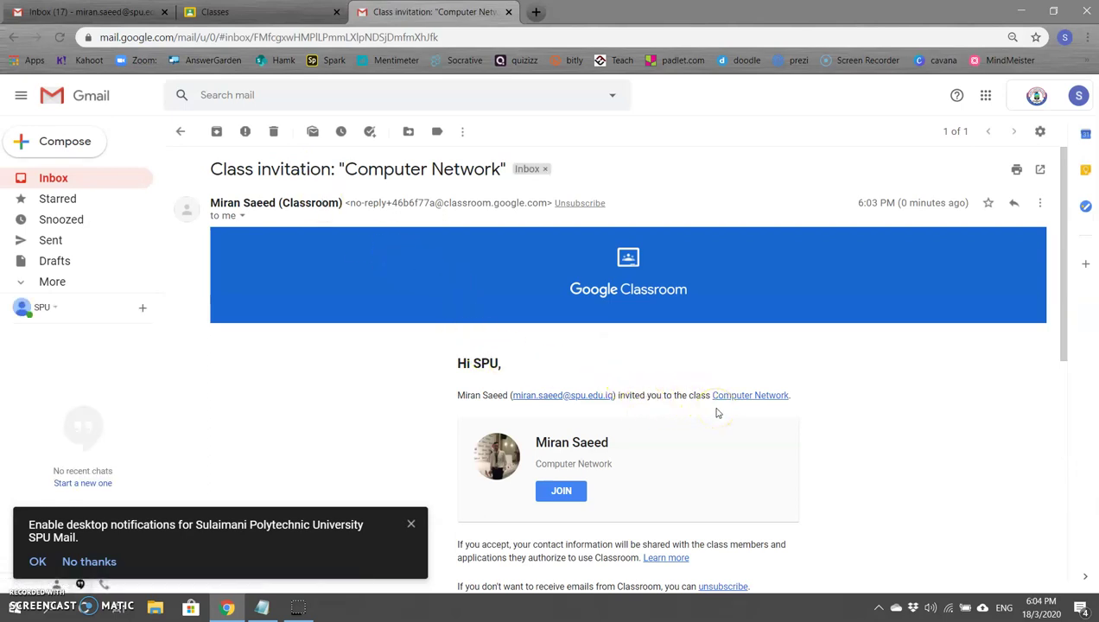
click(410, 524)
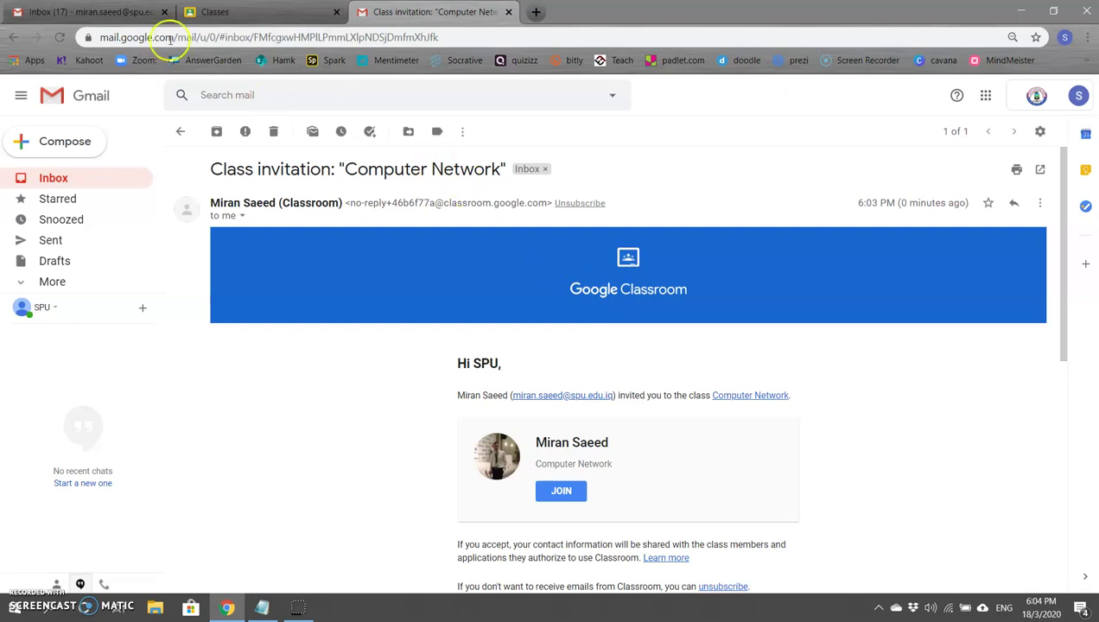
Decline the Computer Network class invitation in the student's Google Classroom.
click(235, 11)
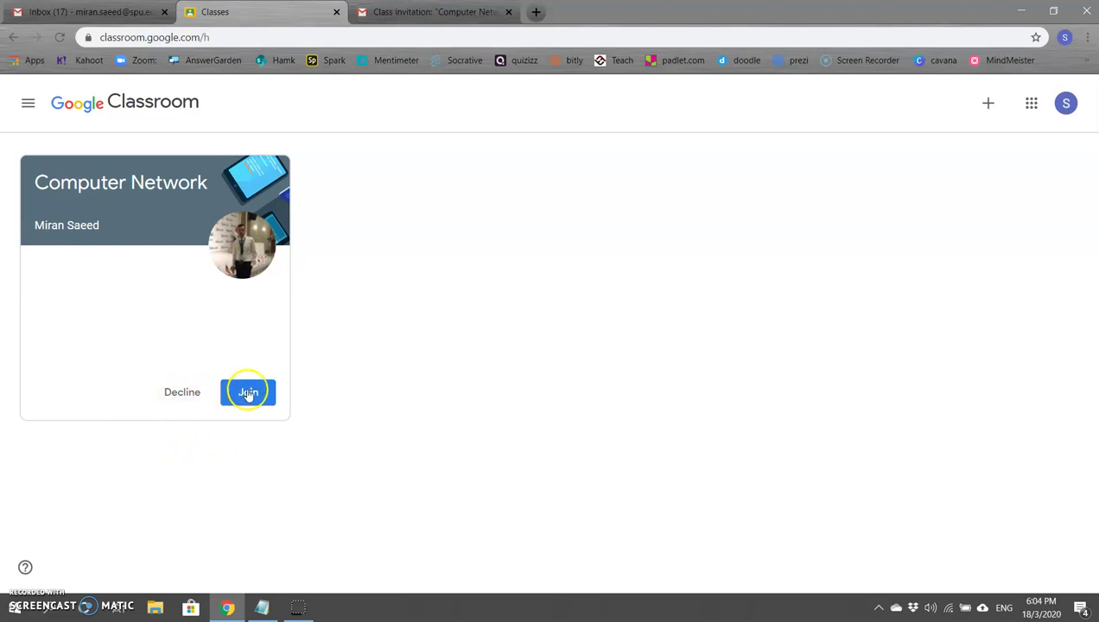
click(192, 395)
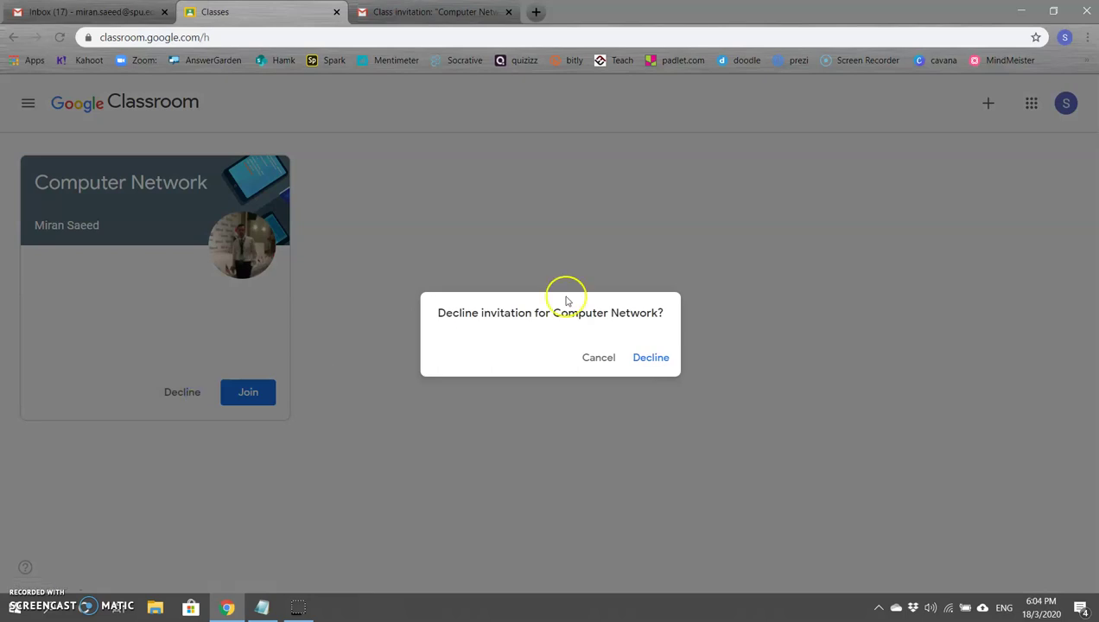
click(647, 358)
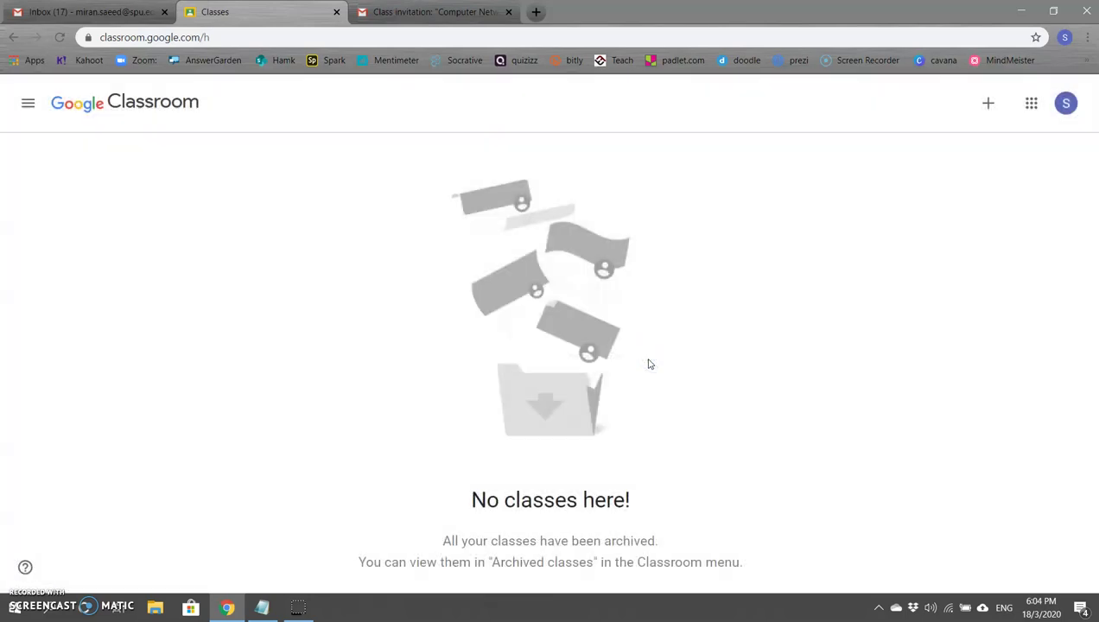
Join the Computer Network class as the student, using the class code copied from the Notepad file.
click(988, 104)
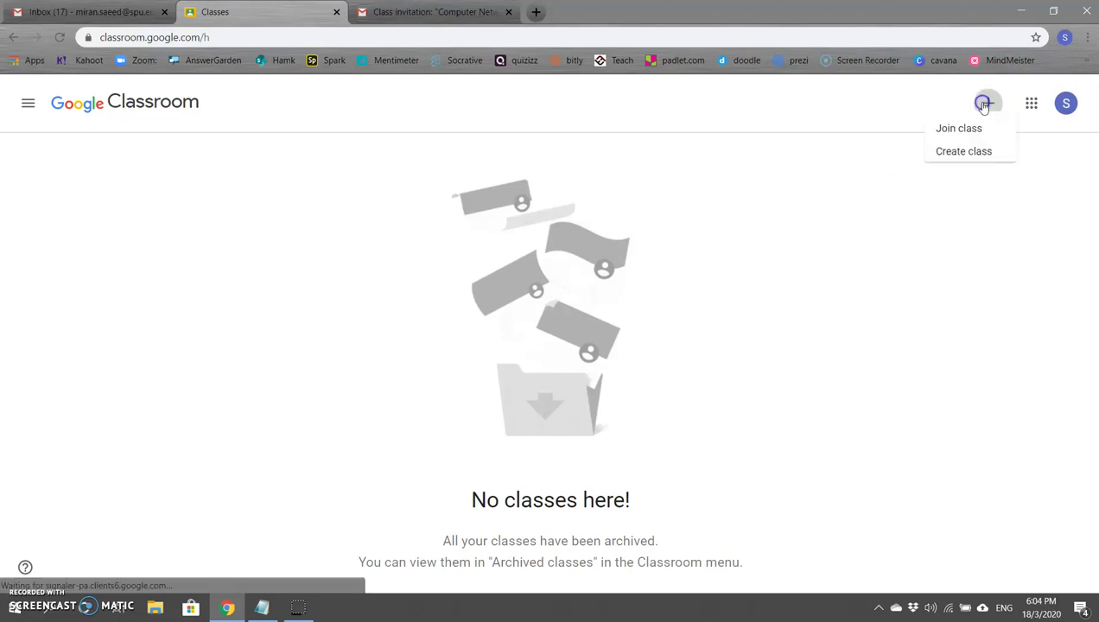
click(927, 135)
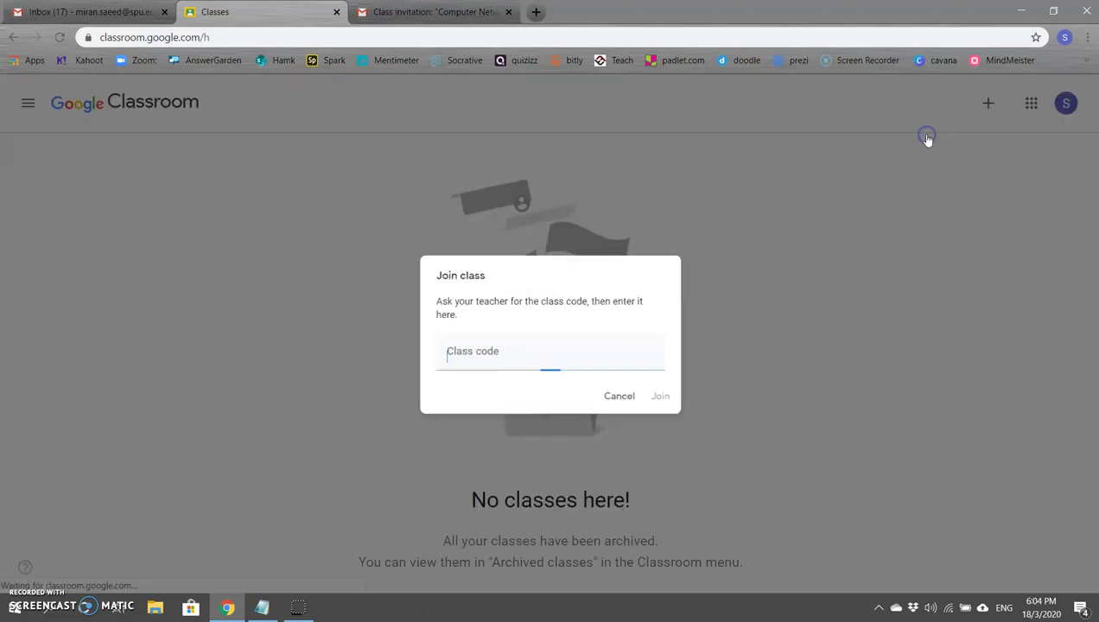
click(261, 607)
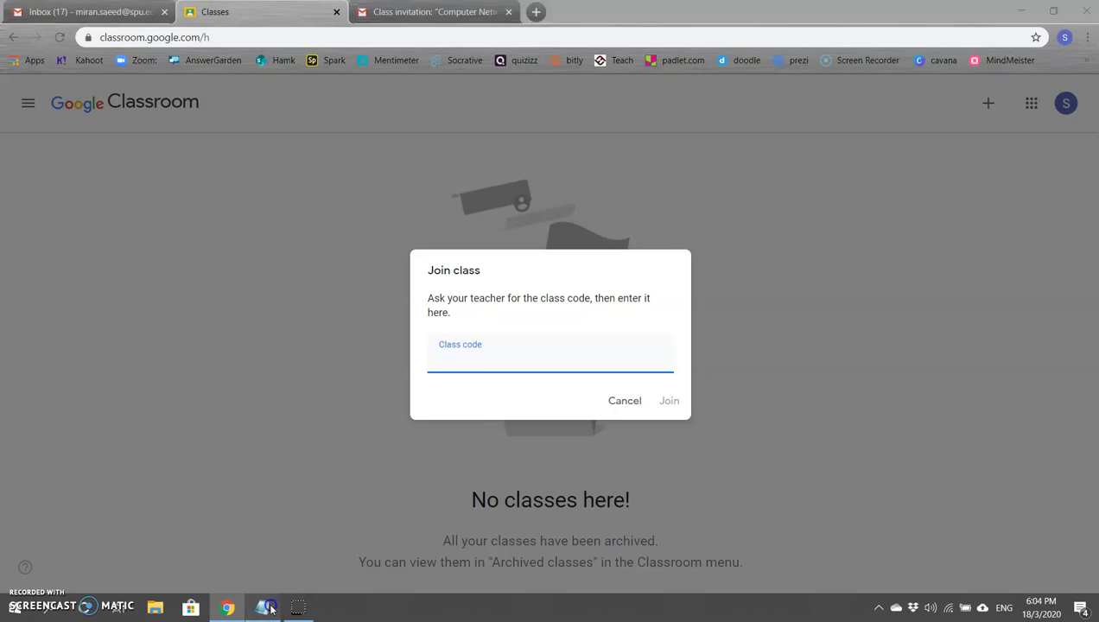
double_click(243, 201)
key(ctrl+c)
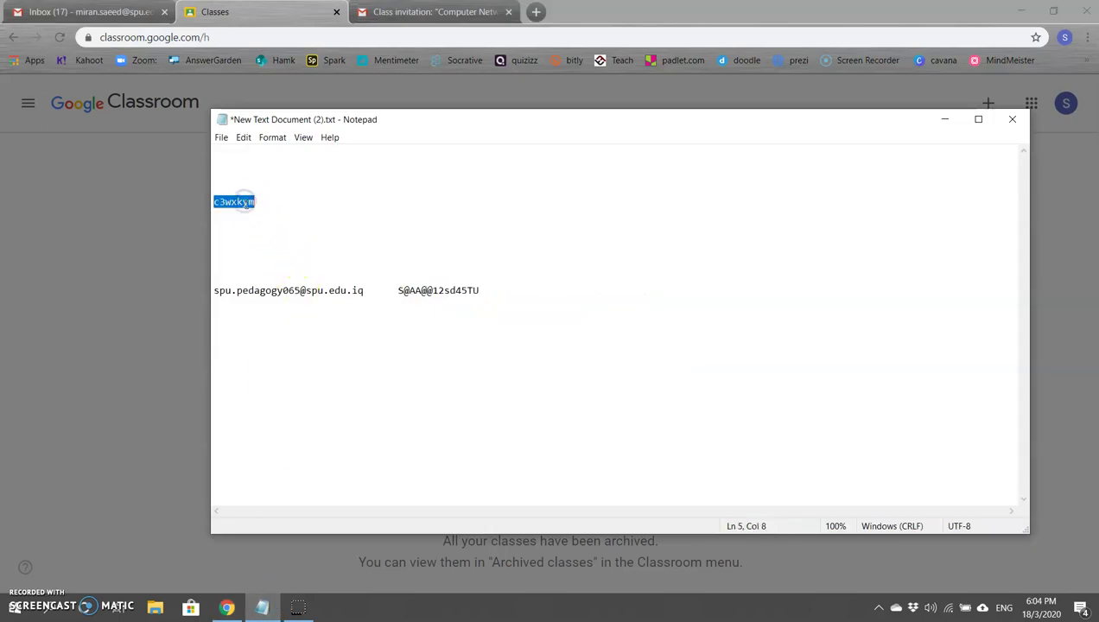
click(64, 272)
click(987, 103)
click(941, 136)
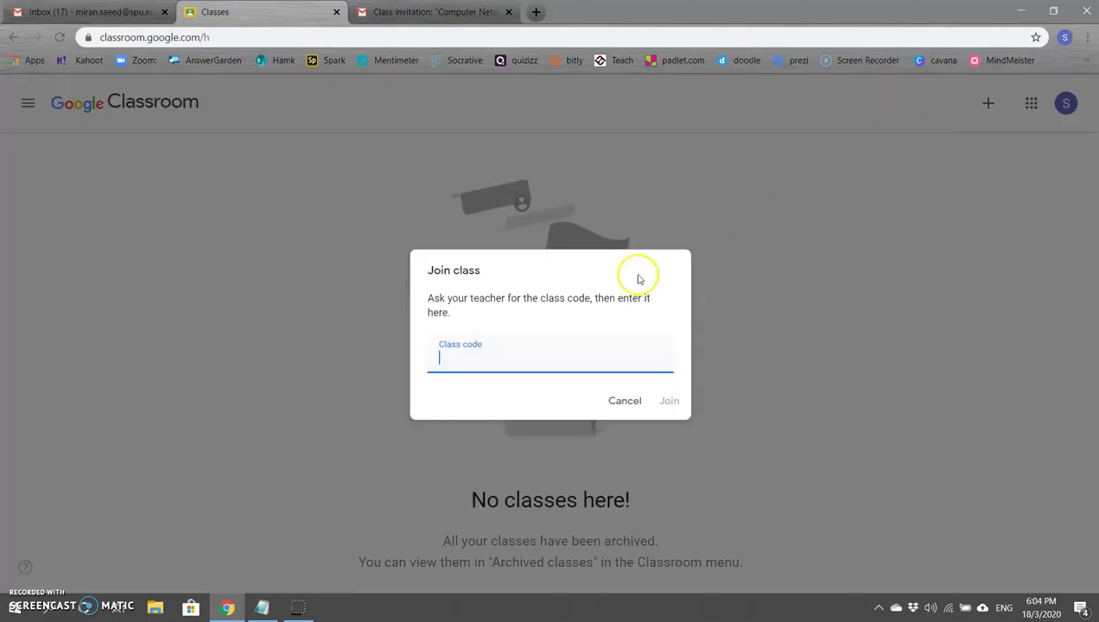
key(ctrl+v)
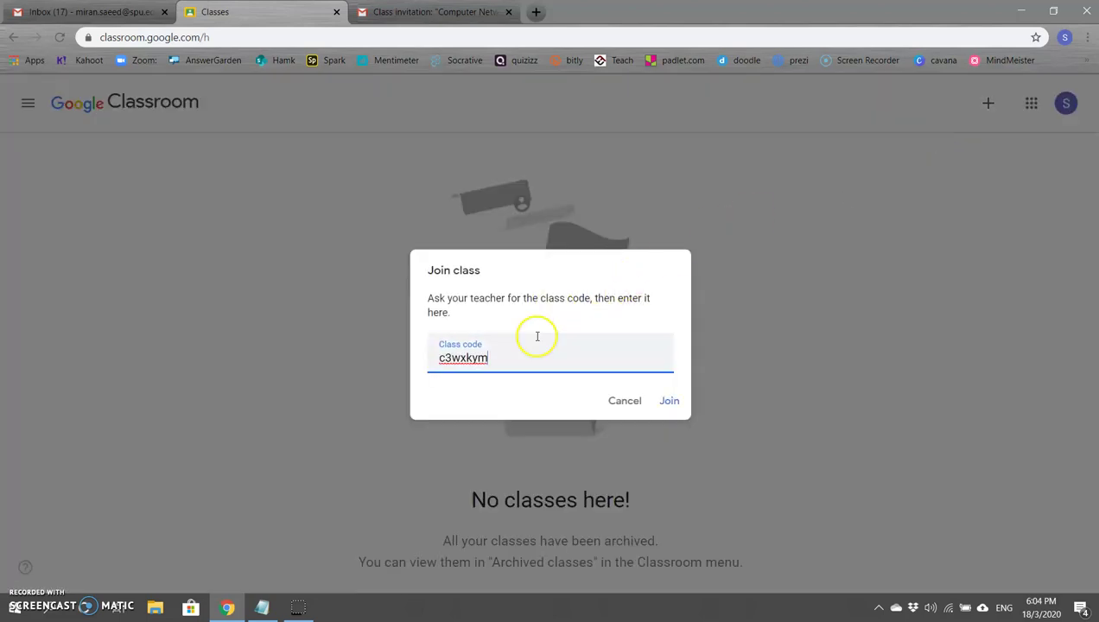
click(669, 401)
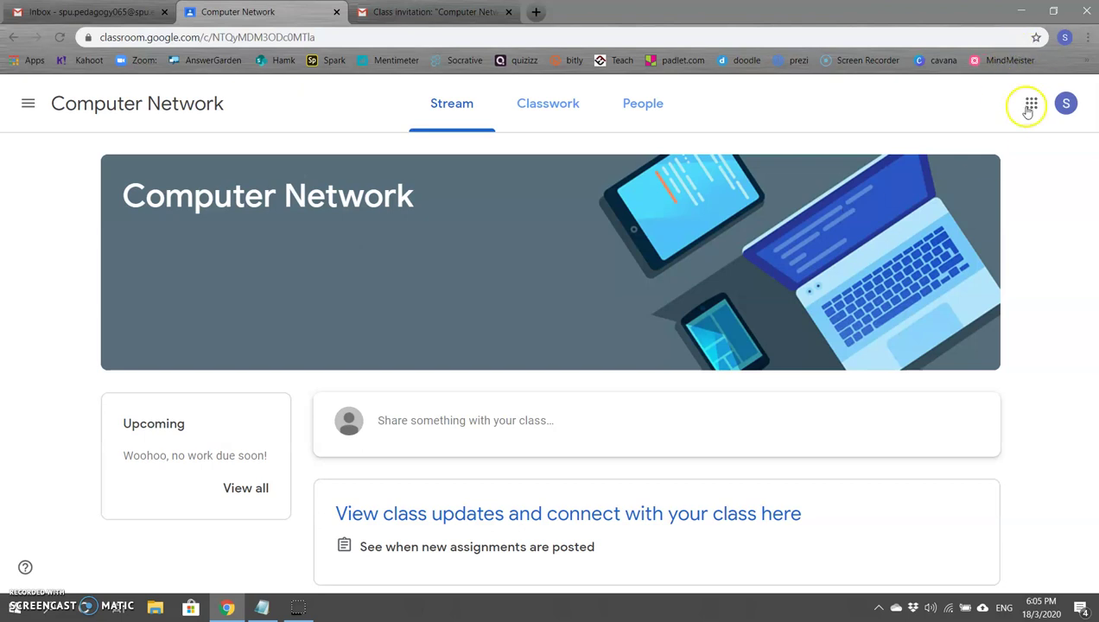
Switch from the student's account to the teacher's university account, entering the account password and declining to save it in the browser.
click(1065, 103)
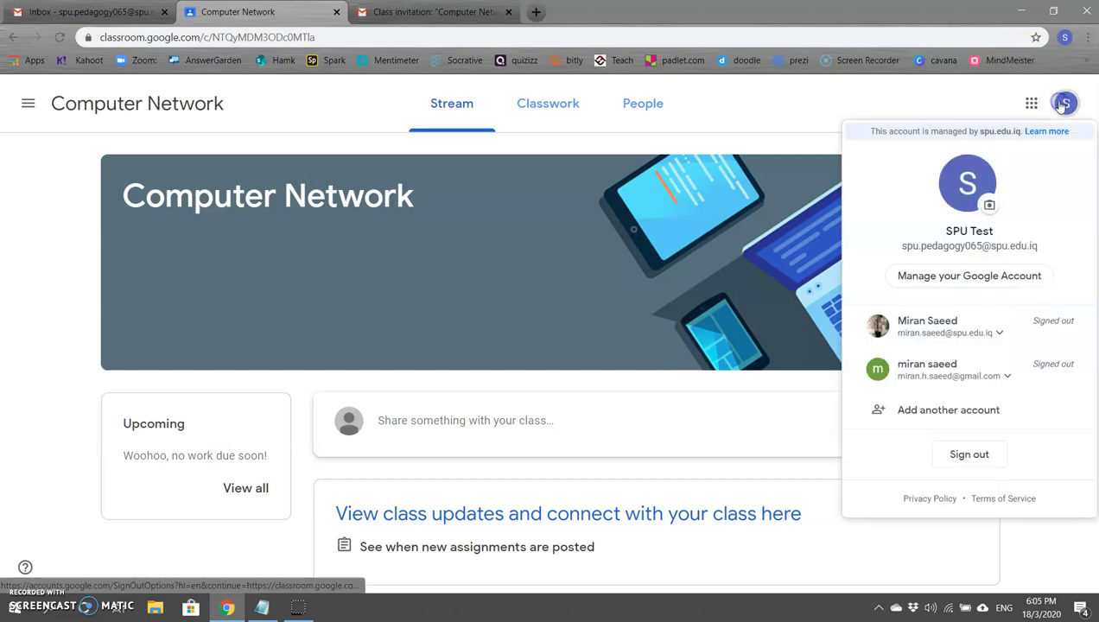
click(966, 455)
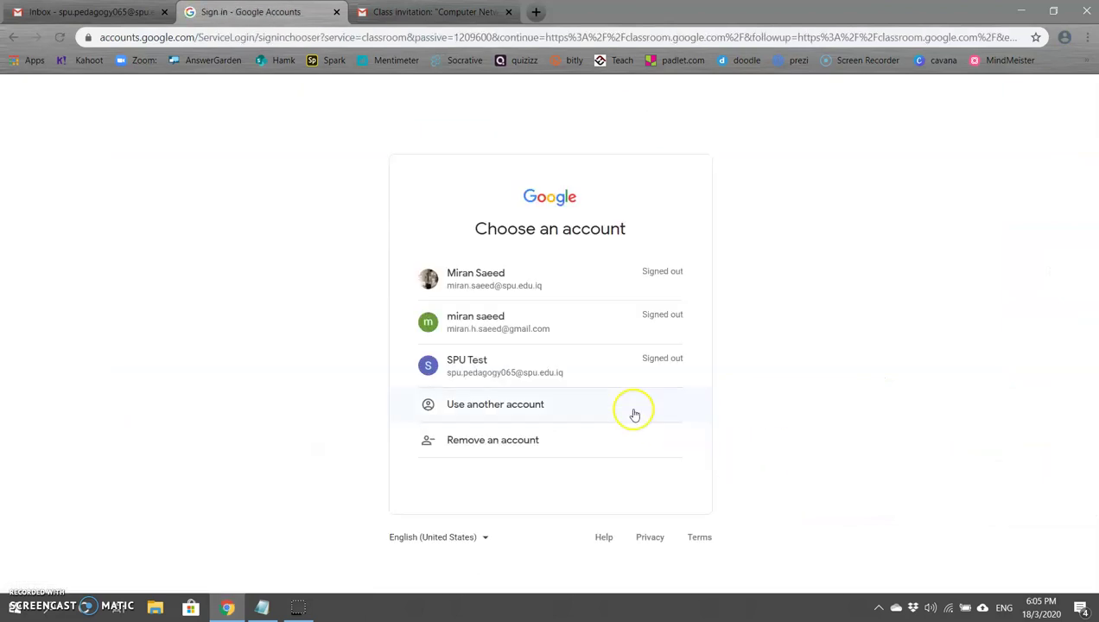
click(501, 281)
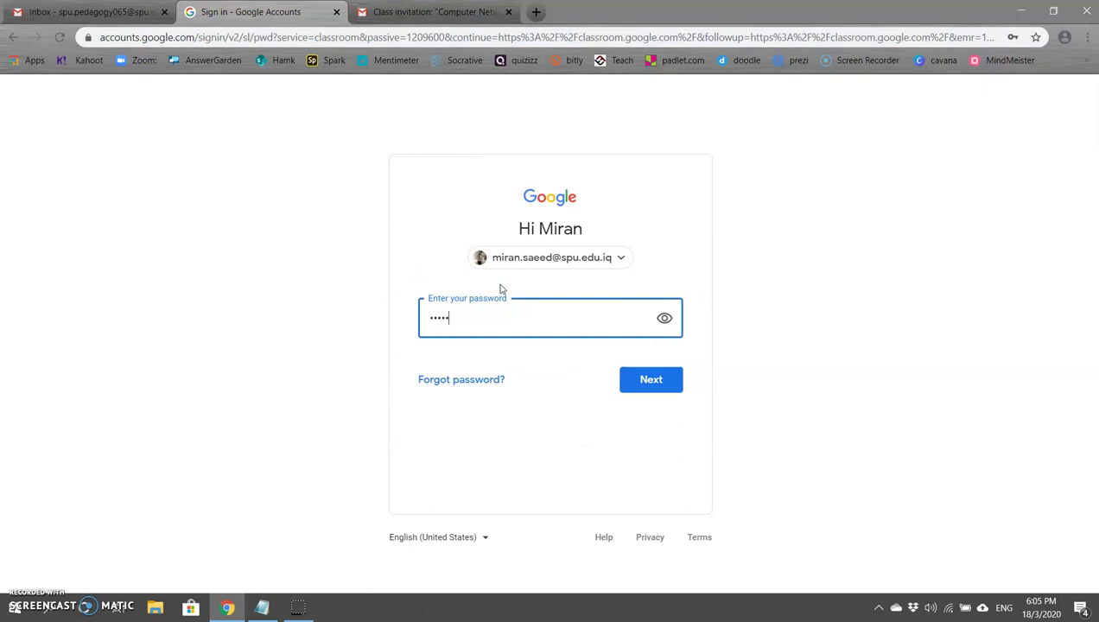
key(Return)
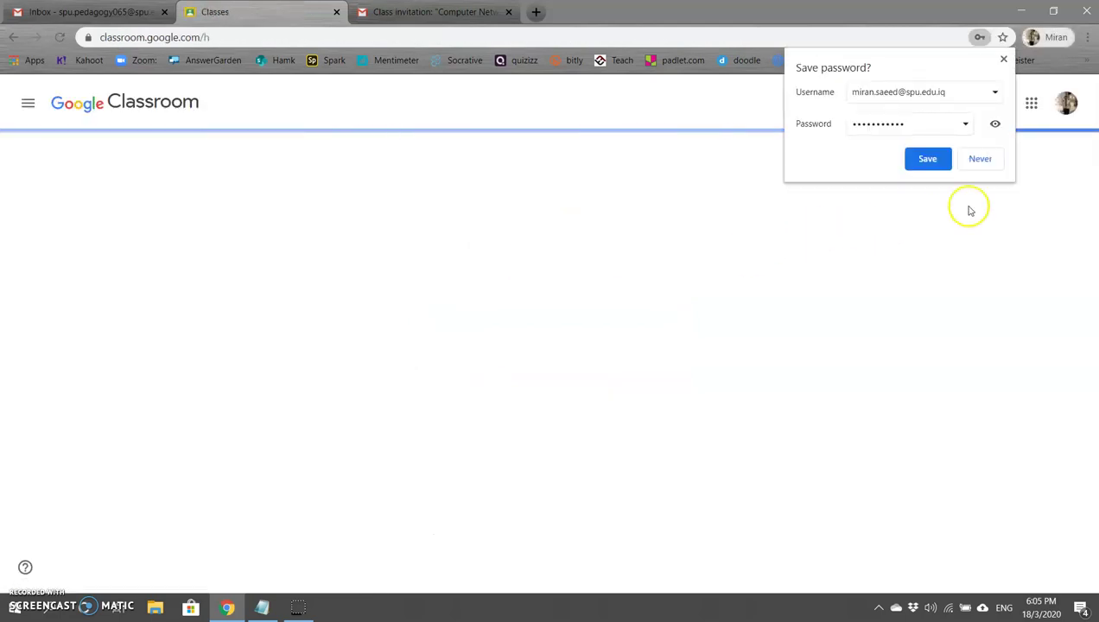
click(977, 158)
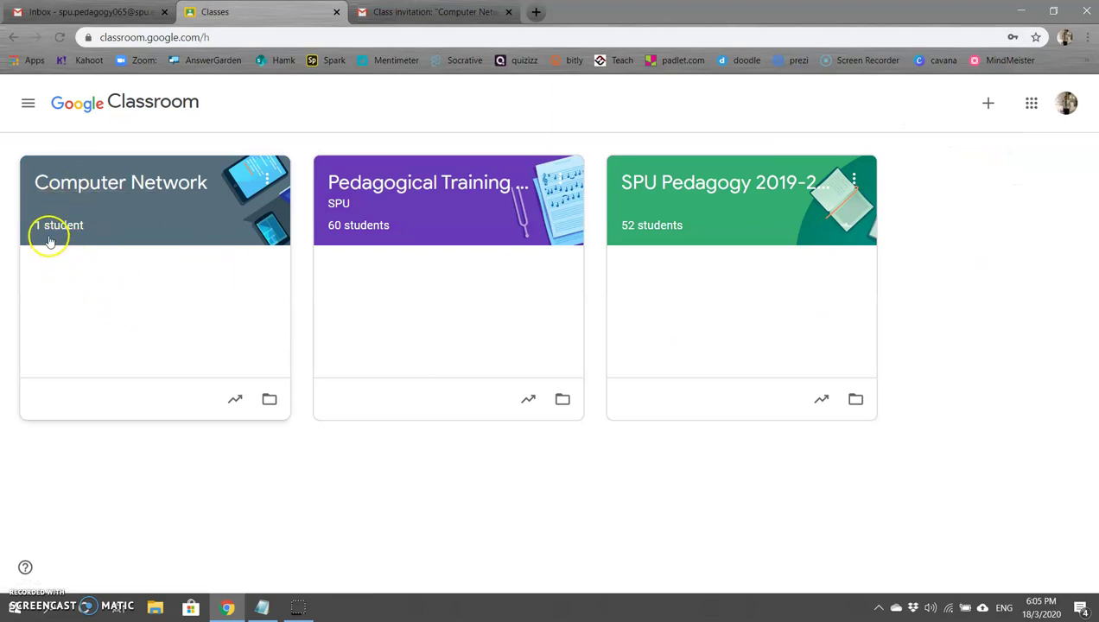
Open the Computer Network class from the teacher's class list.
click(166, 261)
click(166, 258)
click(165, 210)
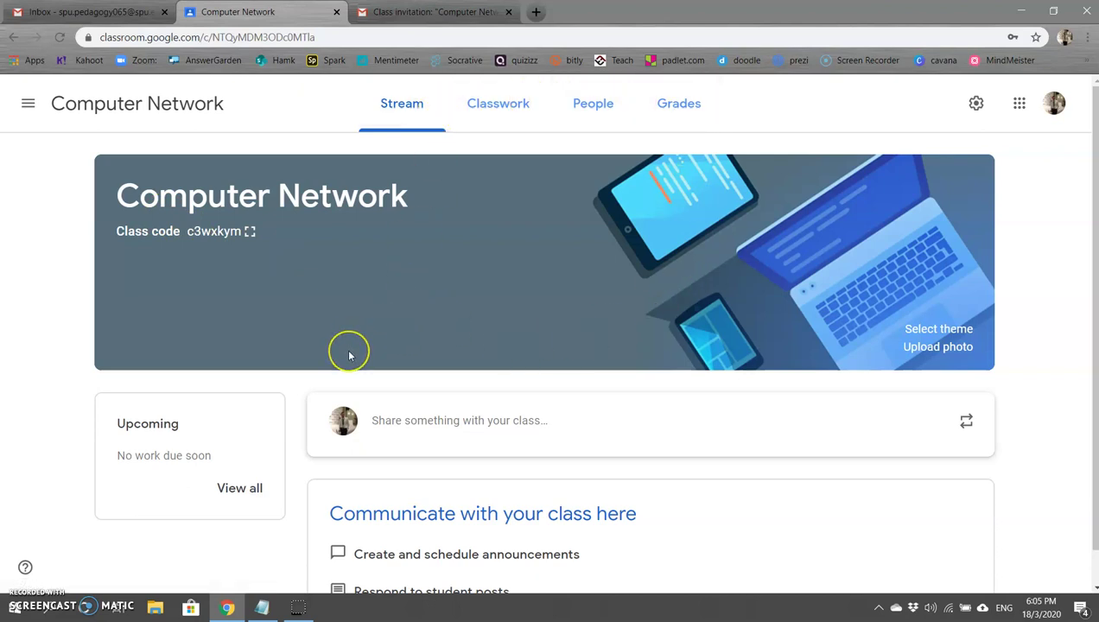
Create a new classwork material in the Computer Network class with the title "Lecture one", leaving the description empty.
click(476, 108)
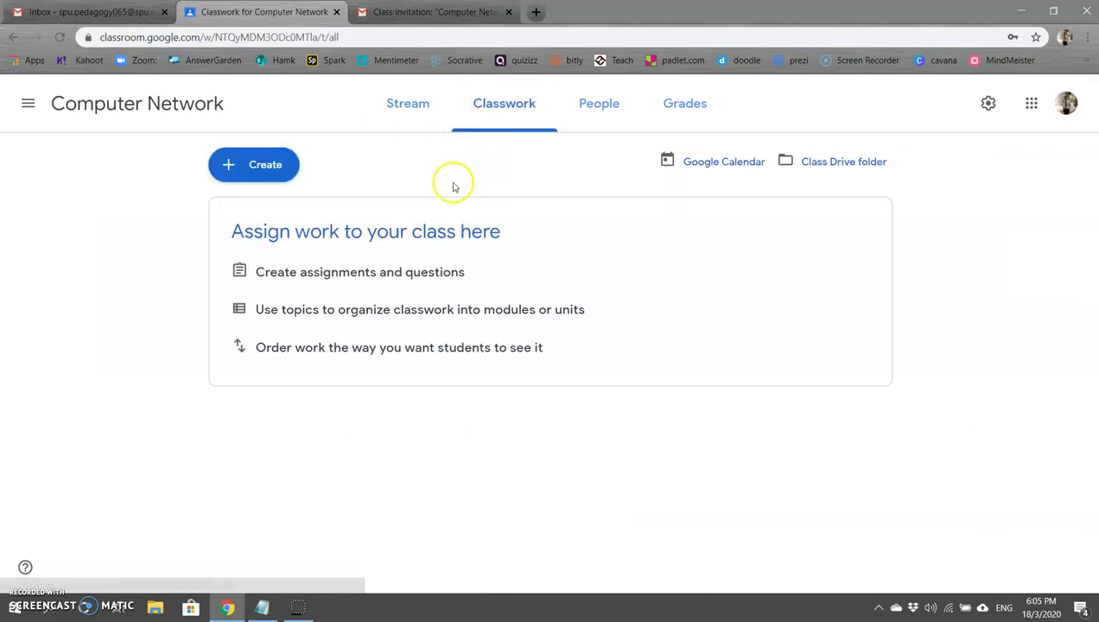
click(265, 166)
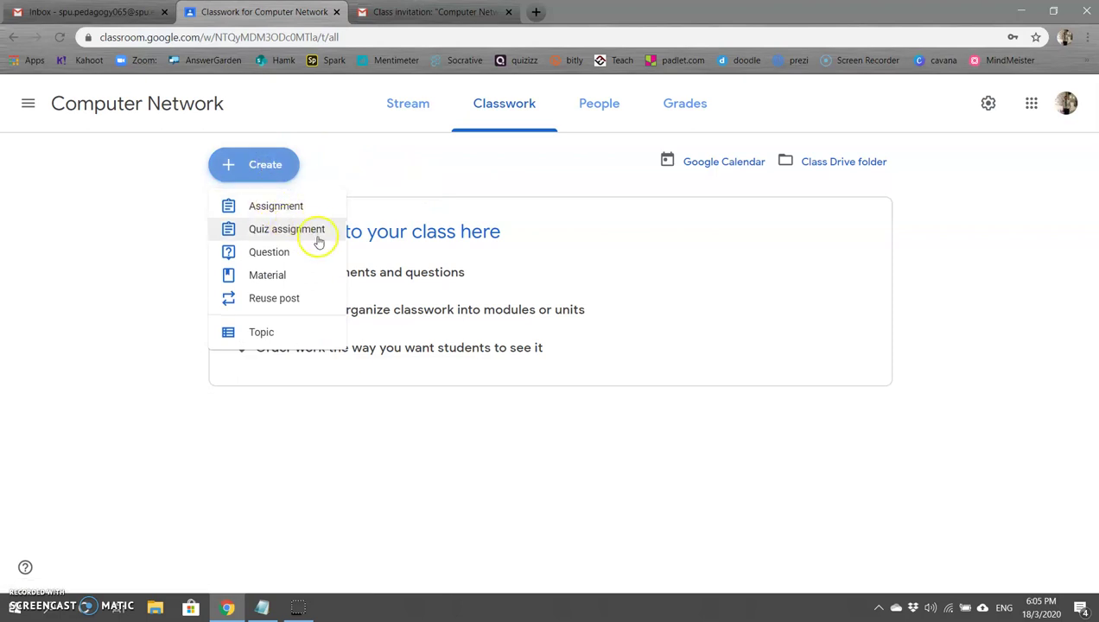
click(275, 274)
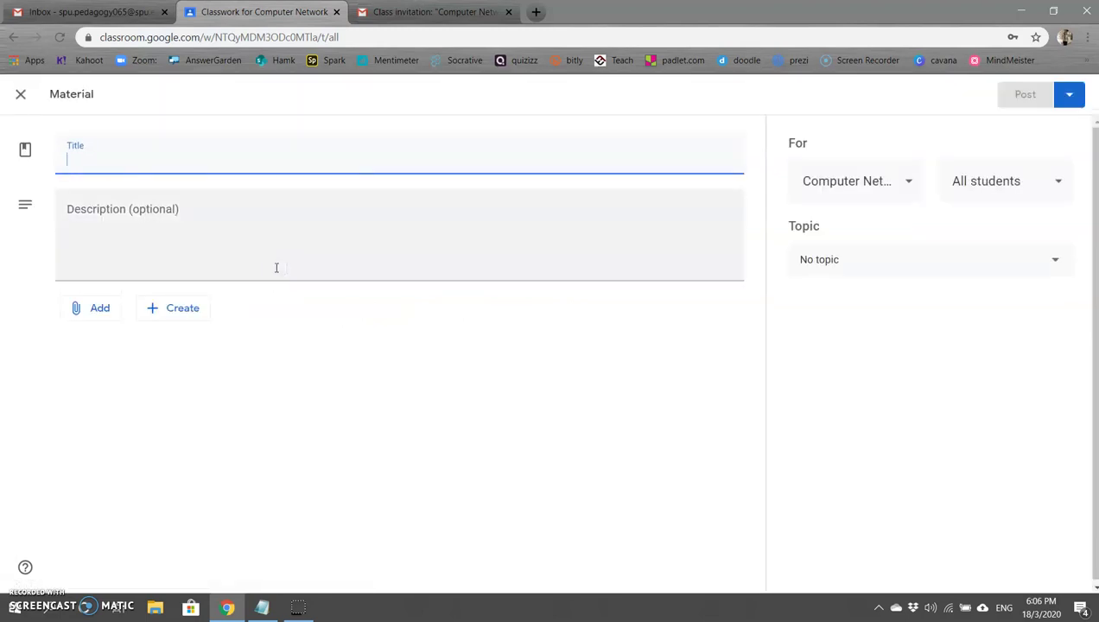
click(116, 159)
text(Le)
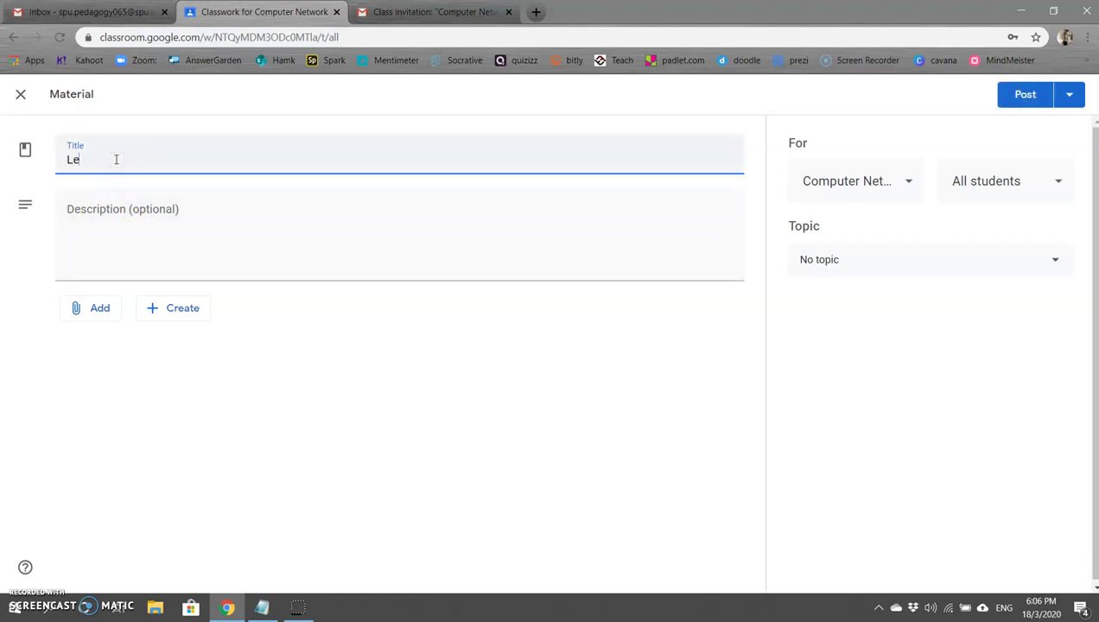
text(cture one)
click(108, 216)
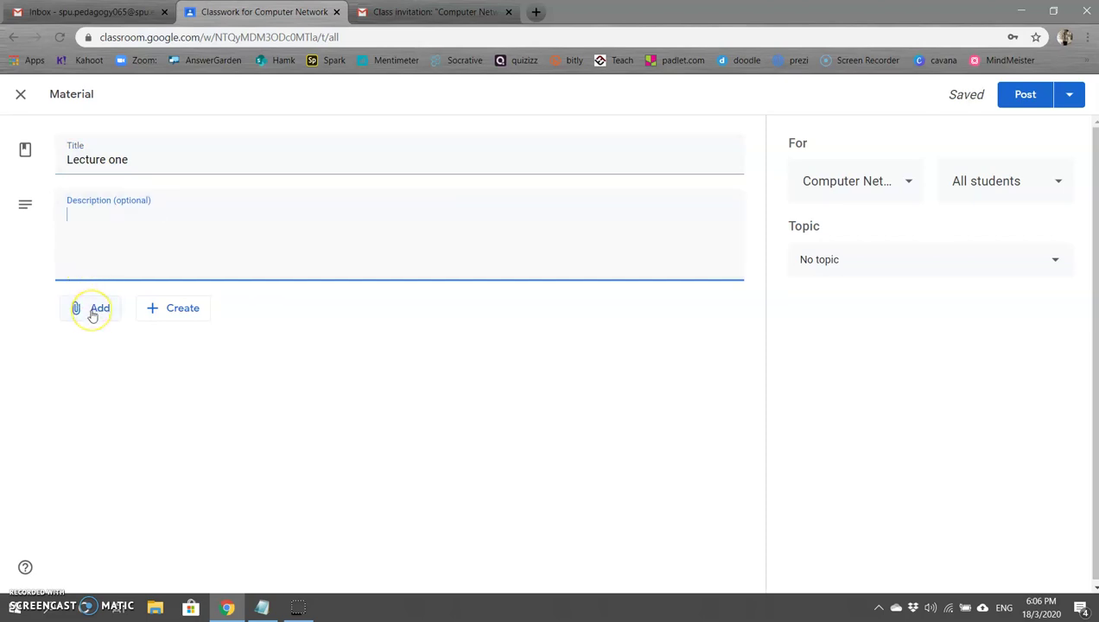
Choose Chapter_1.pdf from the 2019-2020 Computer Network 1 folder as the file attachment for the material.
click(91, 311)
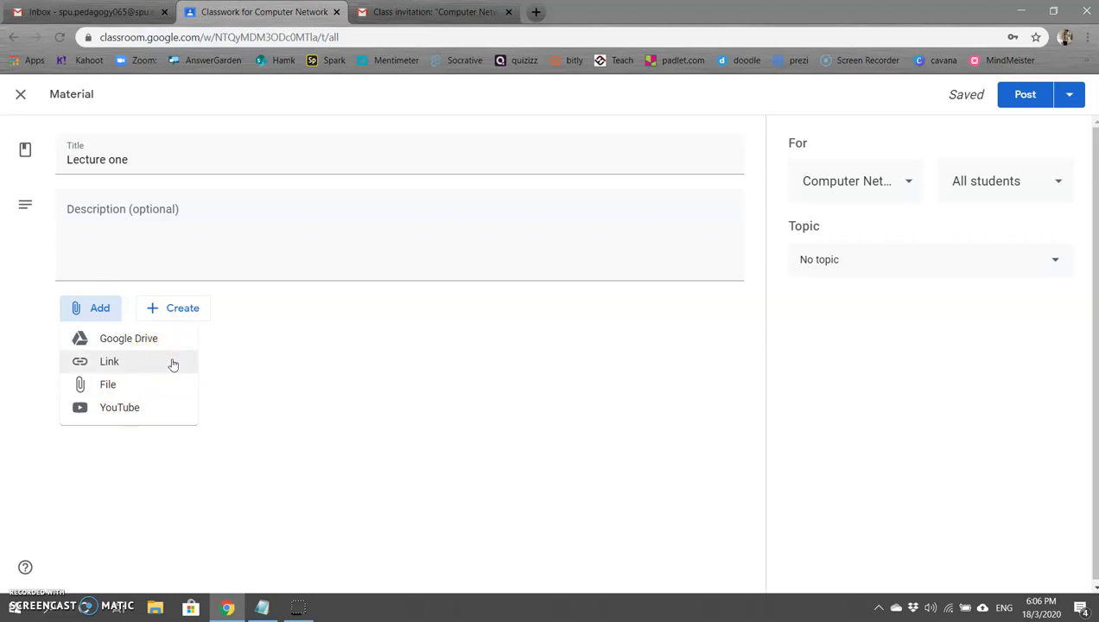
click(145, 385)
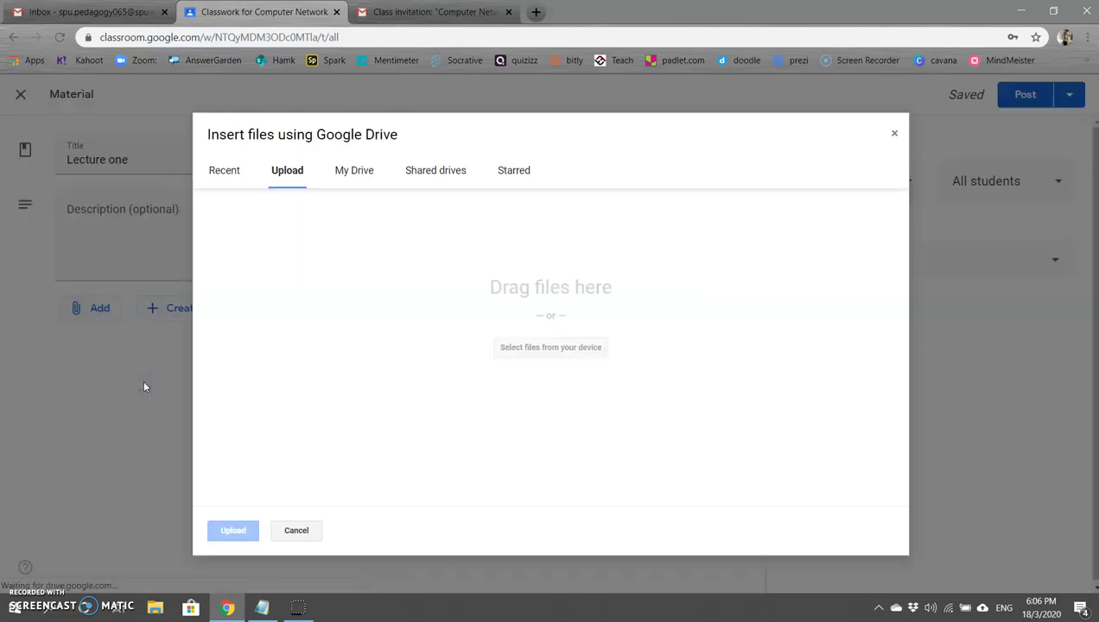
click(231, 372)
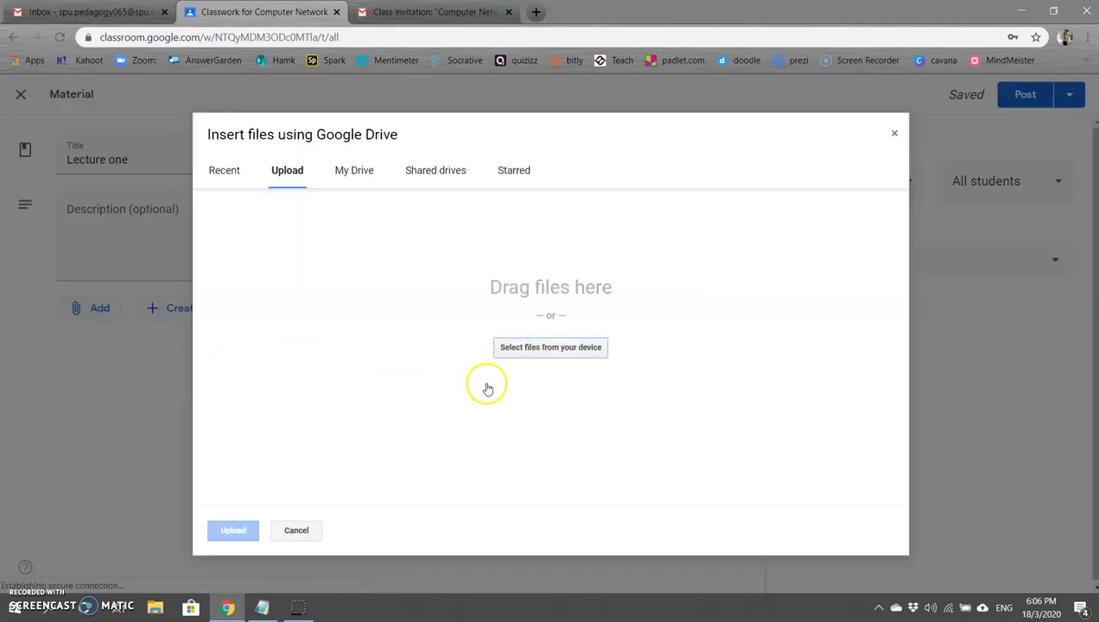
click(553, 347)
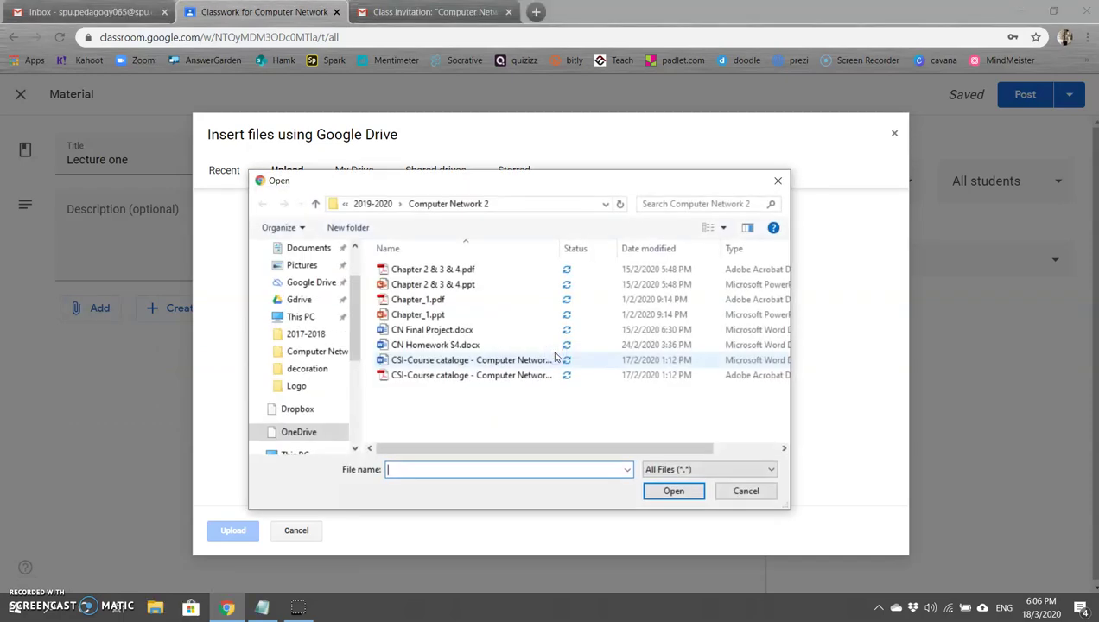
click(370, 204)
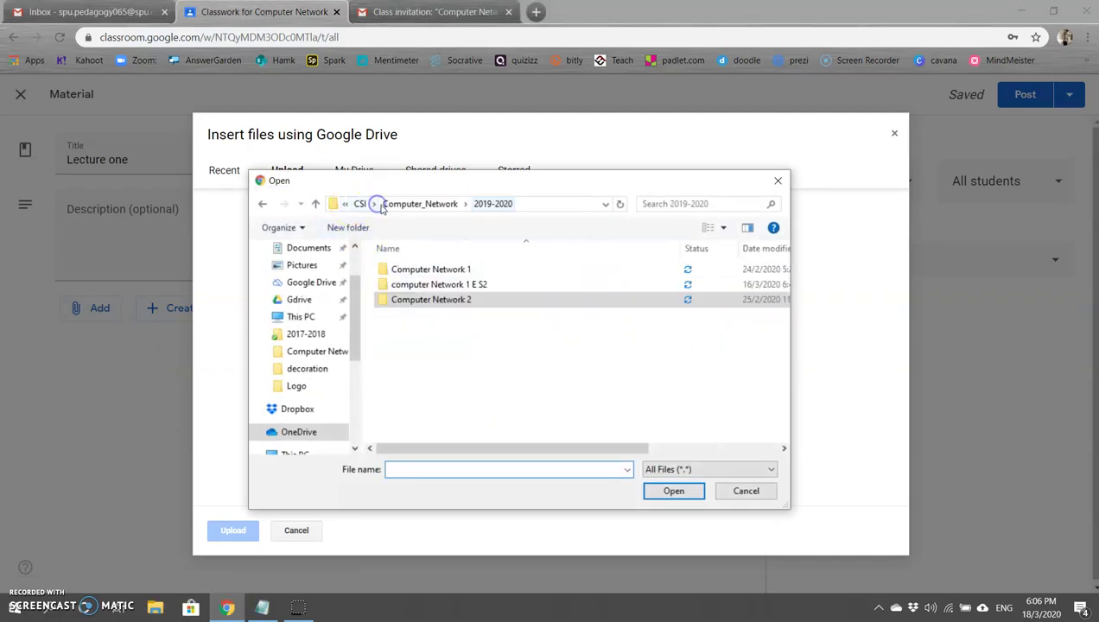
click(428, 272)
double_click(427, 271)
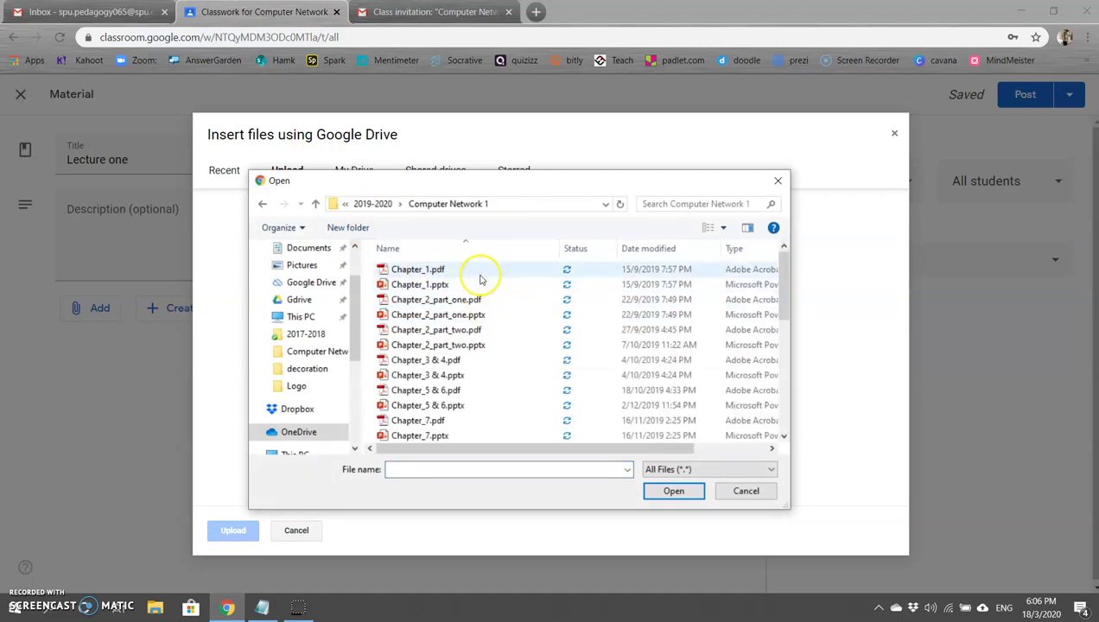
double_click(457, 272)
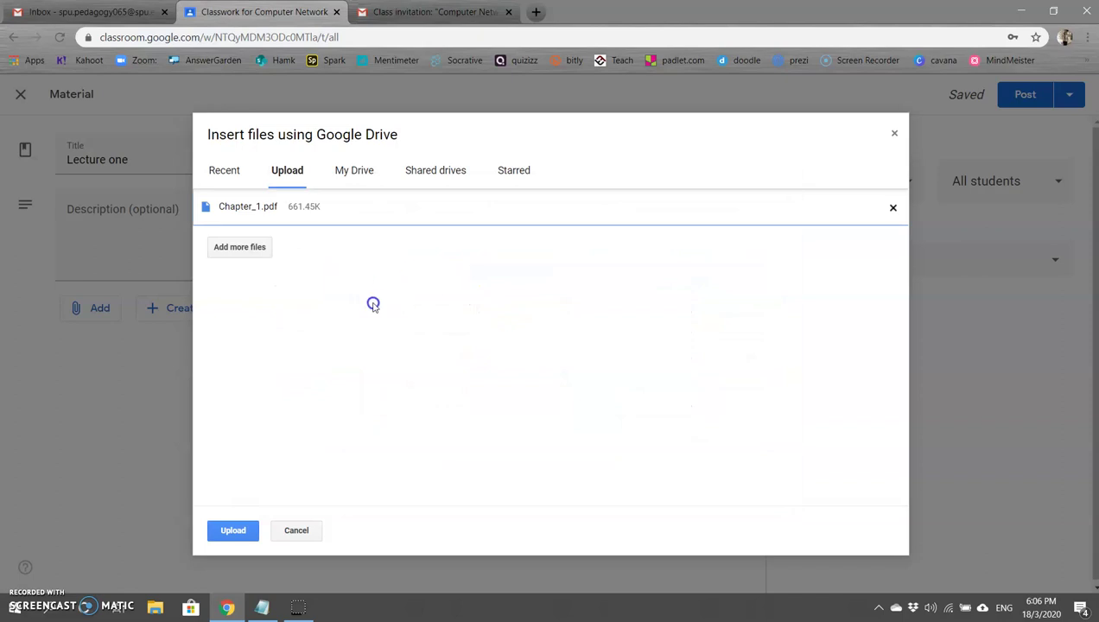
Upload the chosen PDF and post the Lecture one material to all students of the Computer Network class.
click(235, 506)
click(233, 528)
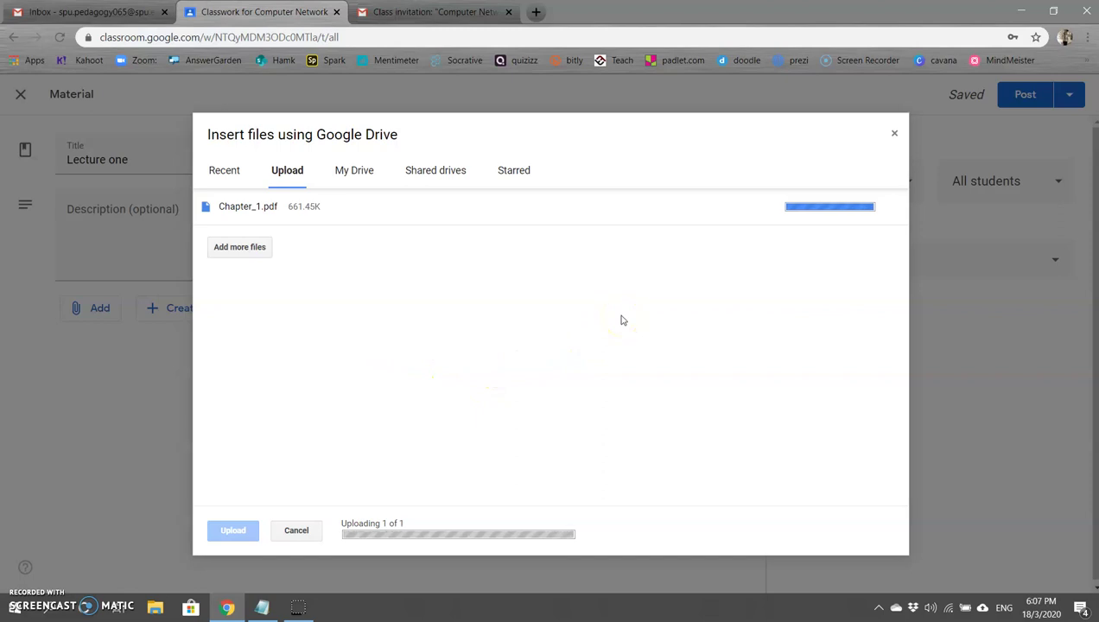
click(827, 162)
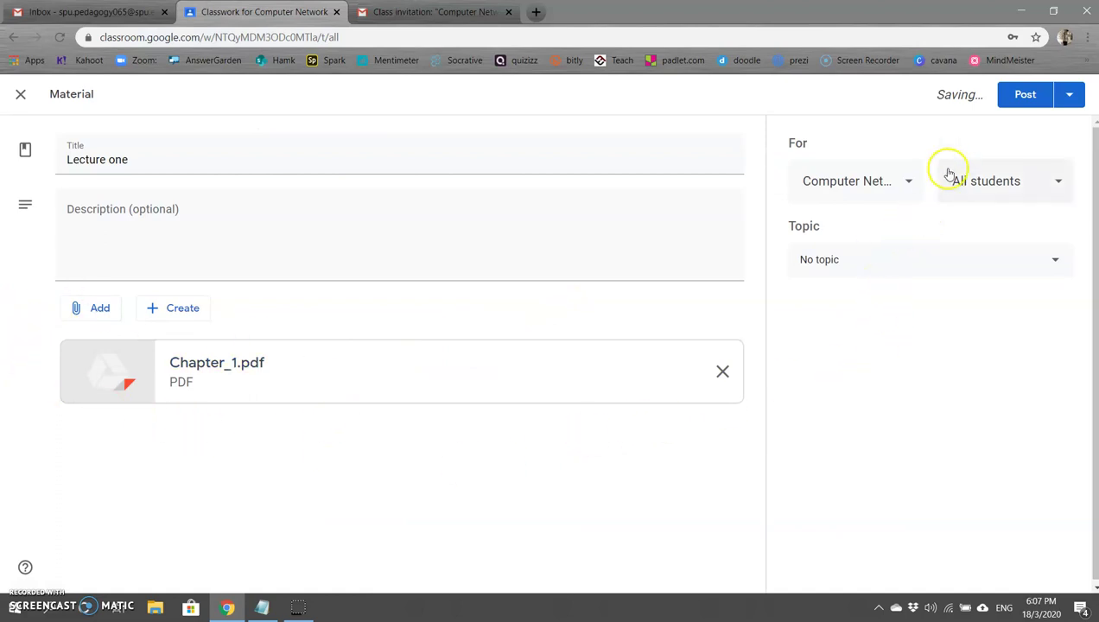
click(1024, 97)
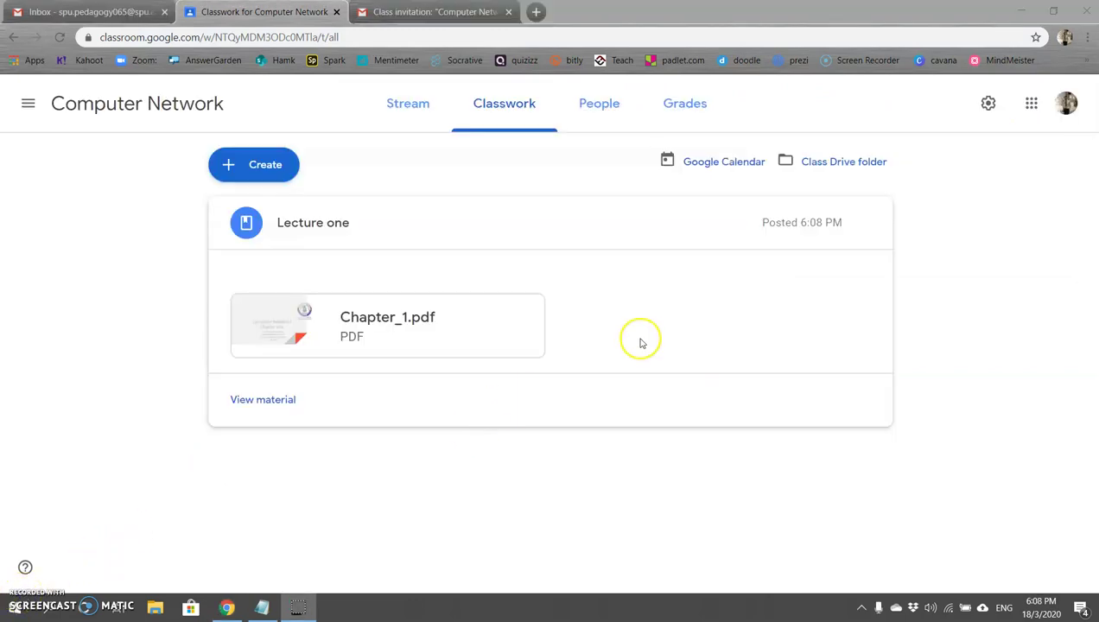
Sign out of the teacher's Google account and close the browser tab with the class invitation e-mail.
click(1069, 105)
click(971, 452)
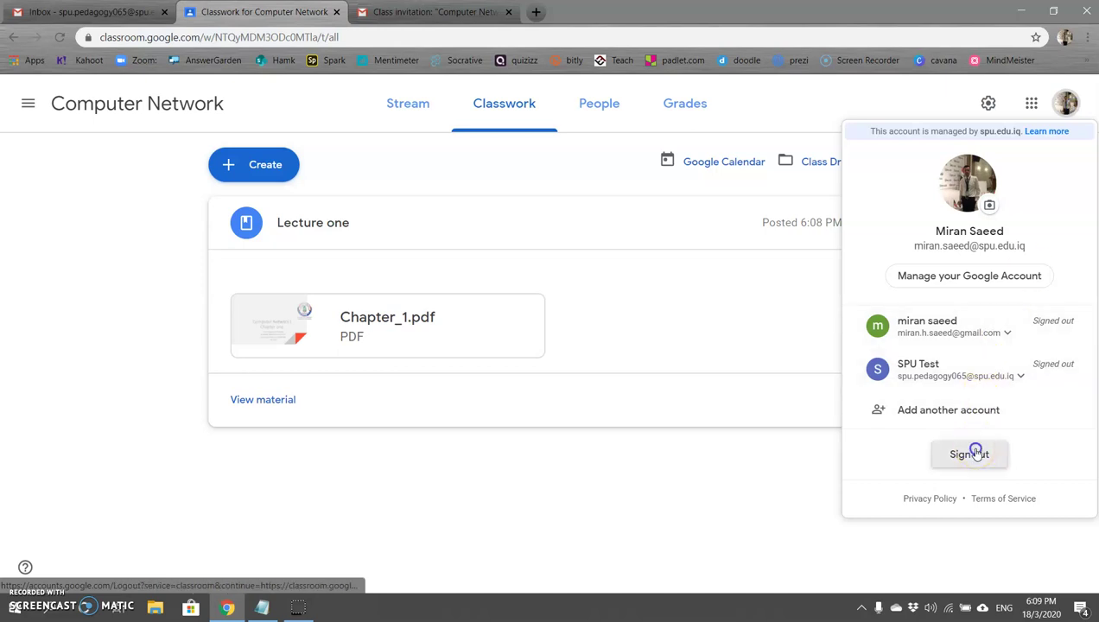
click(466, 12)
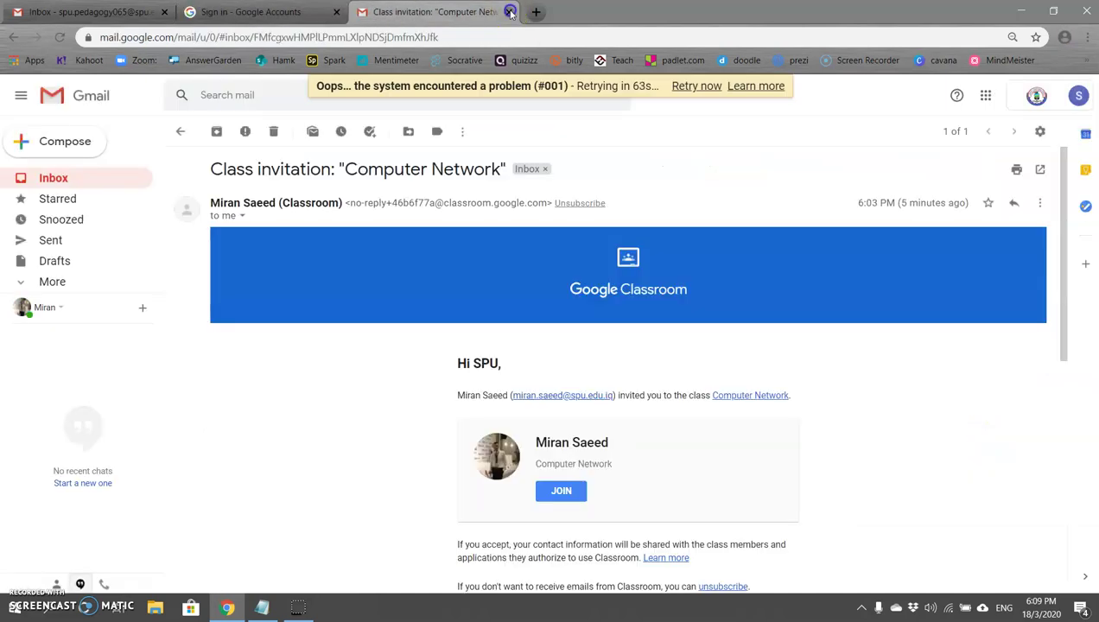
click(510, 11)
Sign in to Classroom with the SPU Test student account, entering the account password, and open the Computer Network class.
click(599, 368)
click(620, 374)
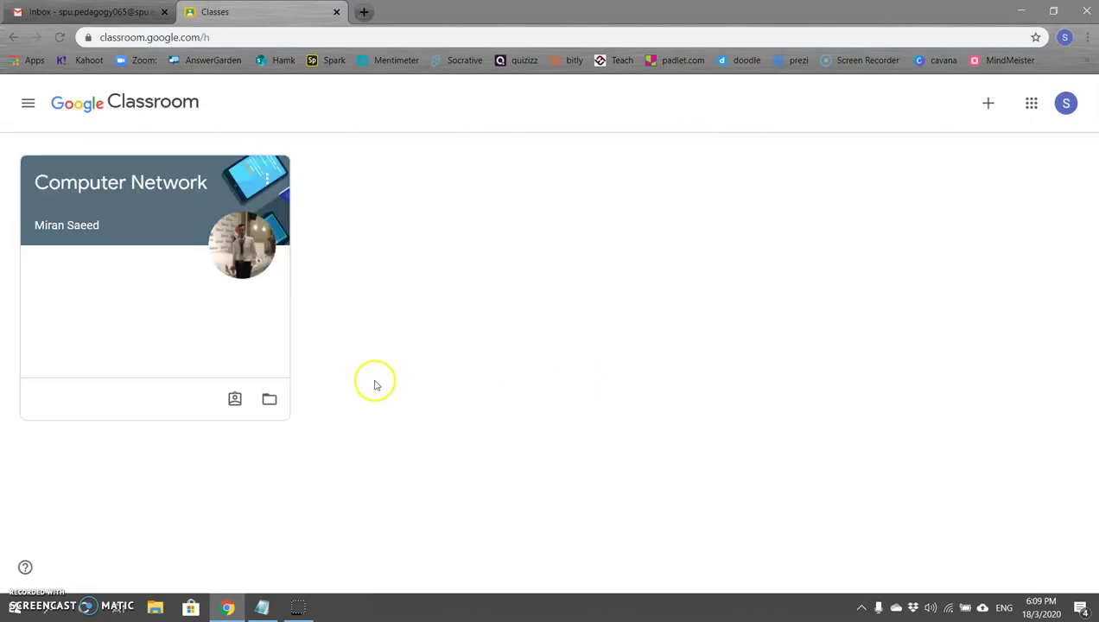
click(152, 229)
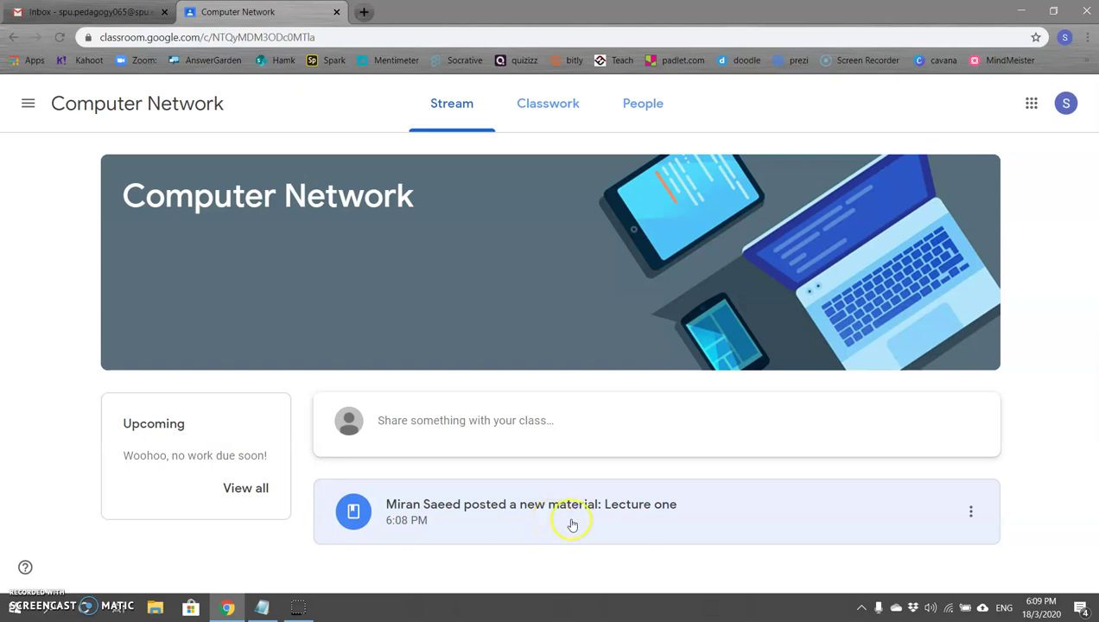
Open the Lecture one material from the class stream as the student and view the attached Chapter_1.pdf.
click(630, 516)
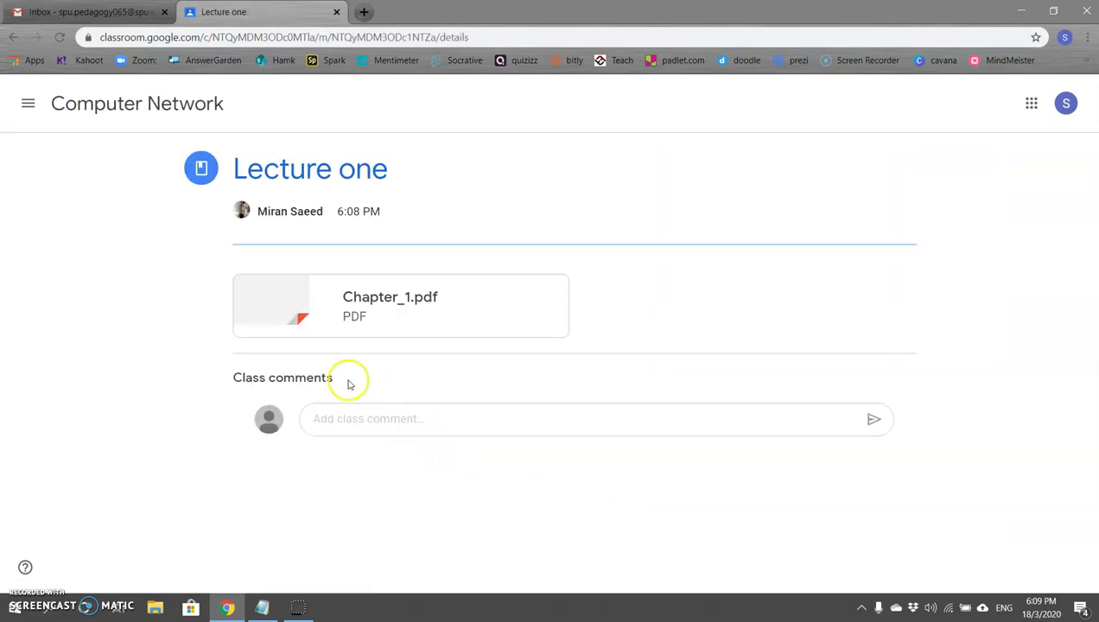
click(370, 423)
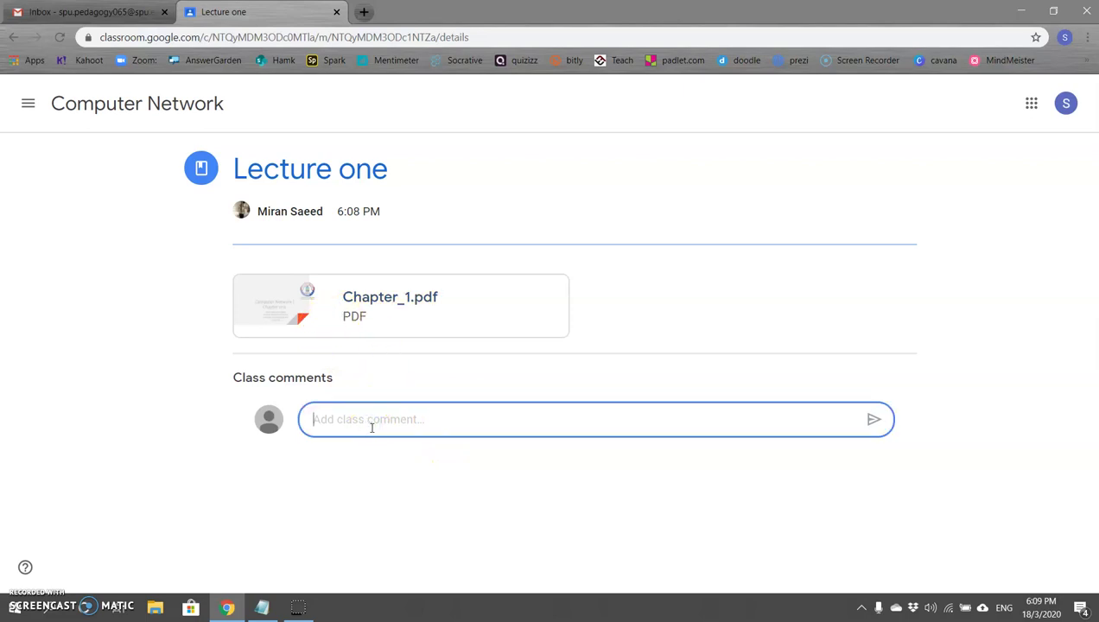
click(427, 304)
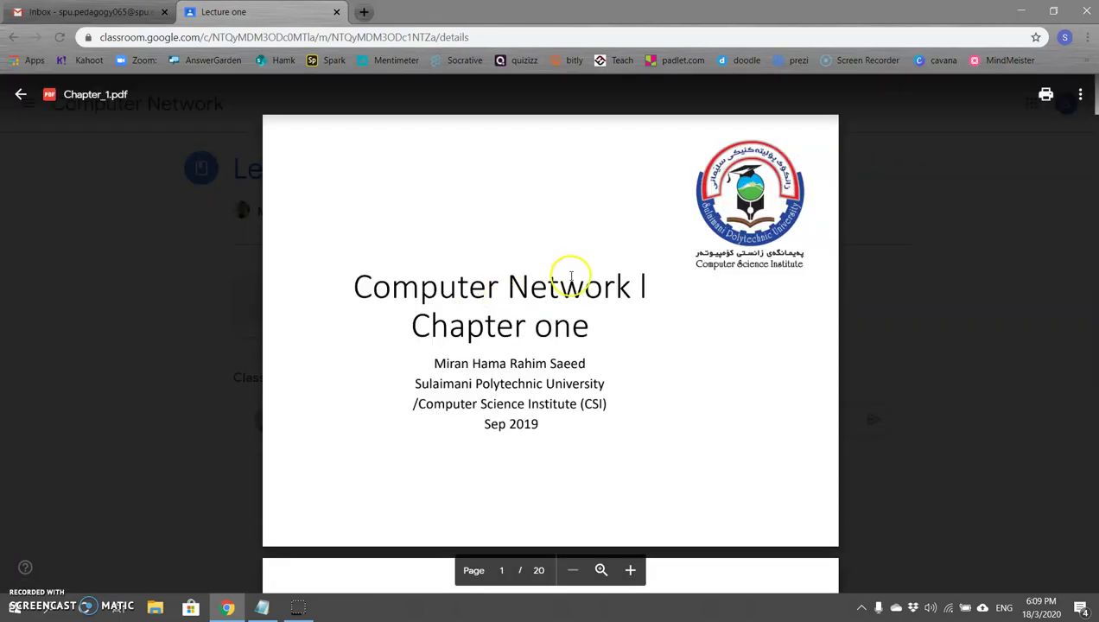
Download the attached Chapter_1.pdf to the Desktop from its print view and browse through the document's first pages.
click(1044, 94)
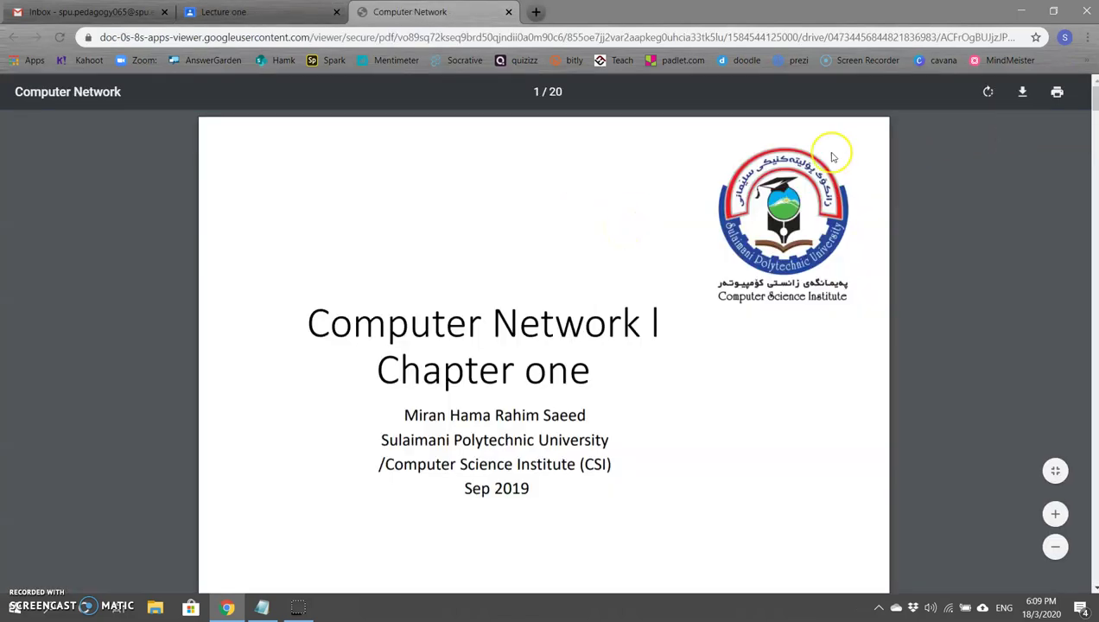
click(1019, 92)
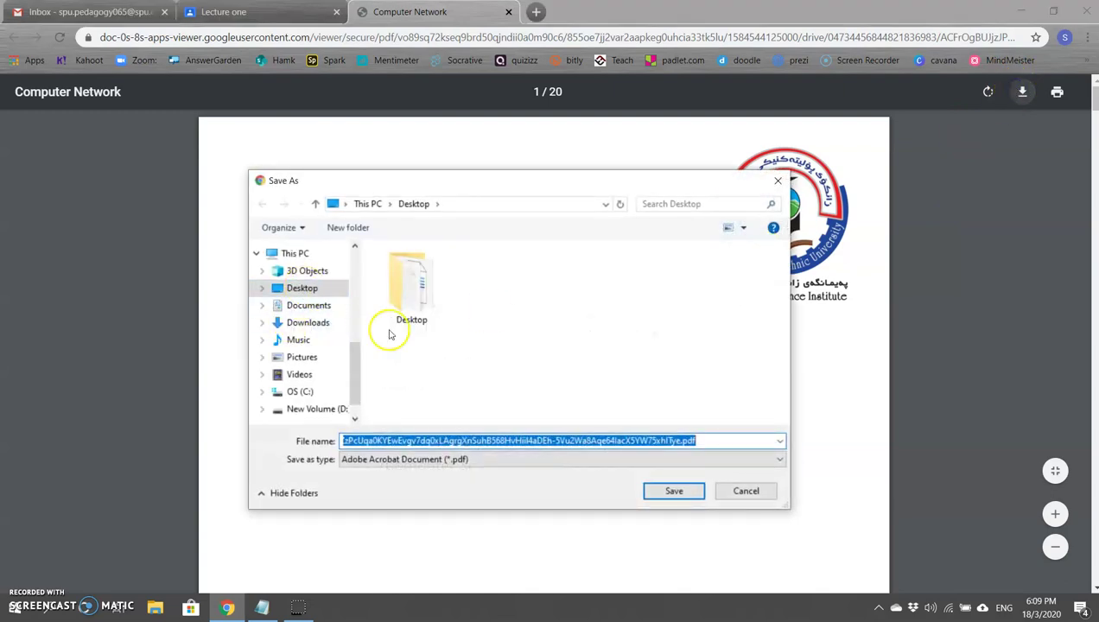
click(652, 490)
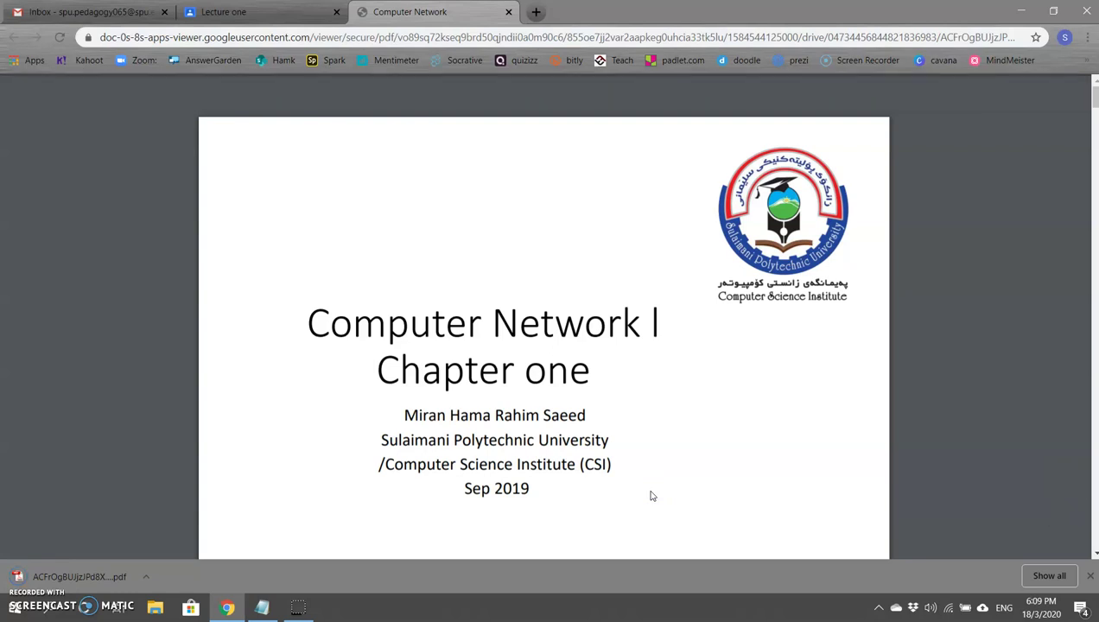
scroll(570, 422, down, 5)
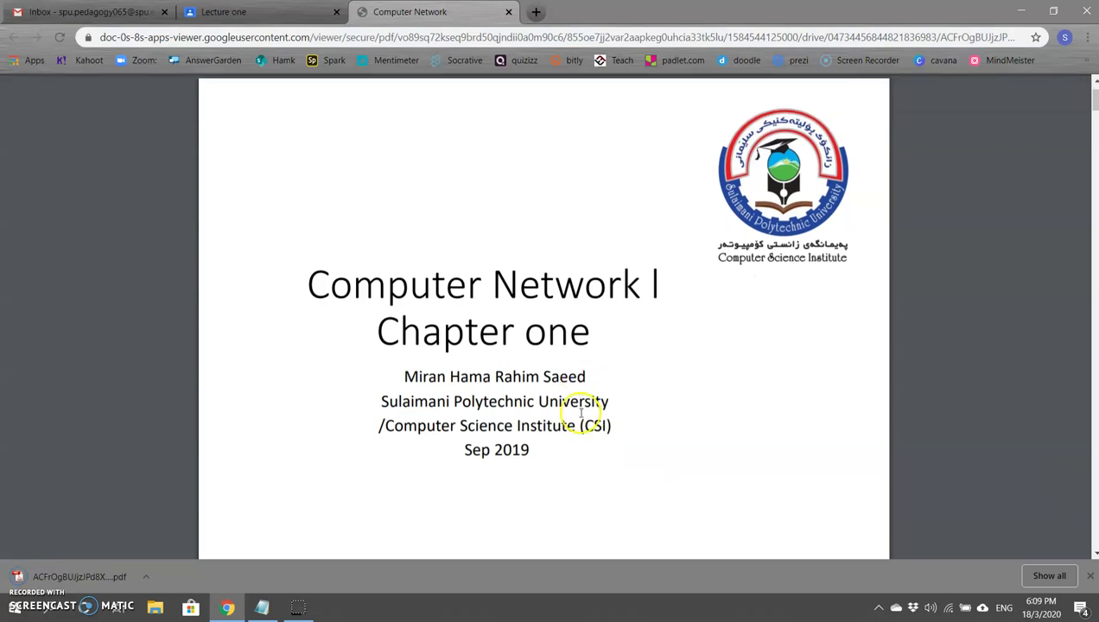
scroll(515, 451, down, 10)
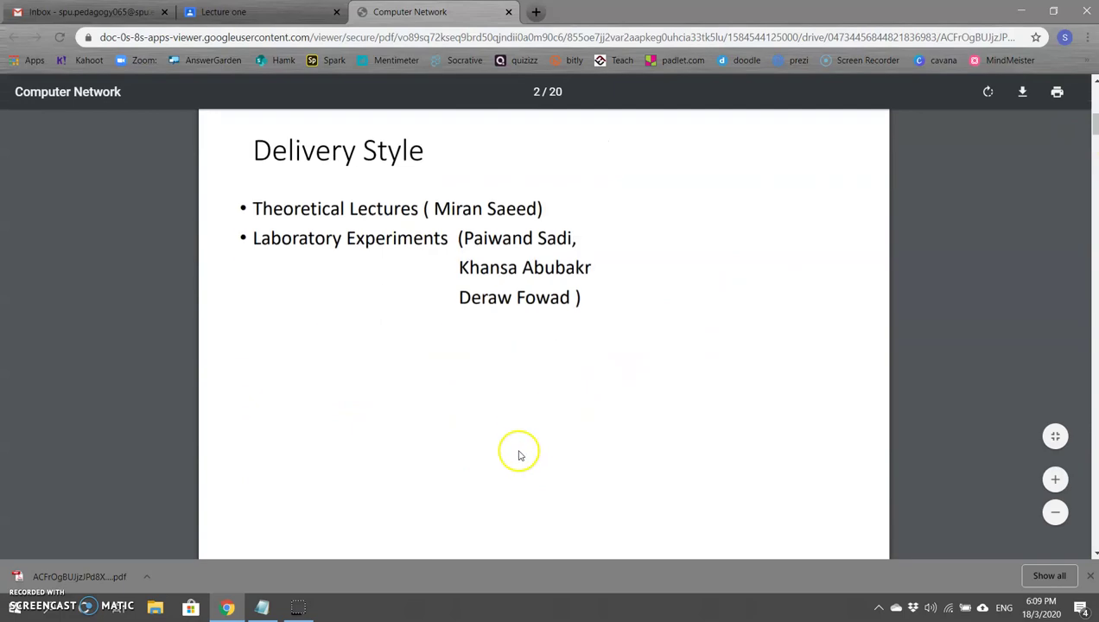
scroll(464, 451, down, 10)
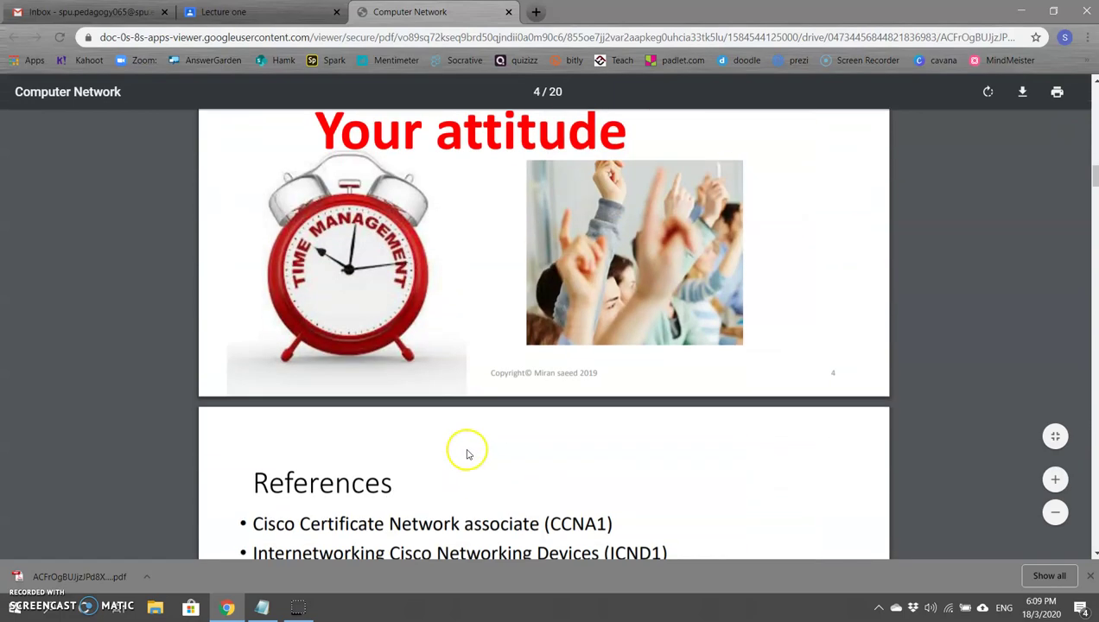